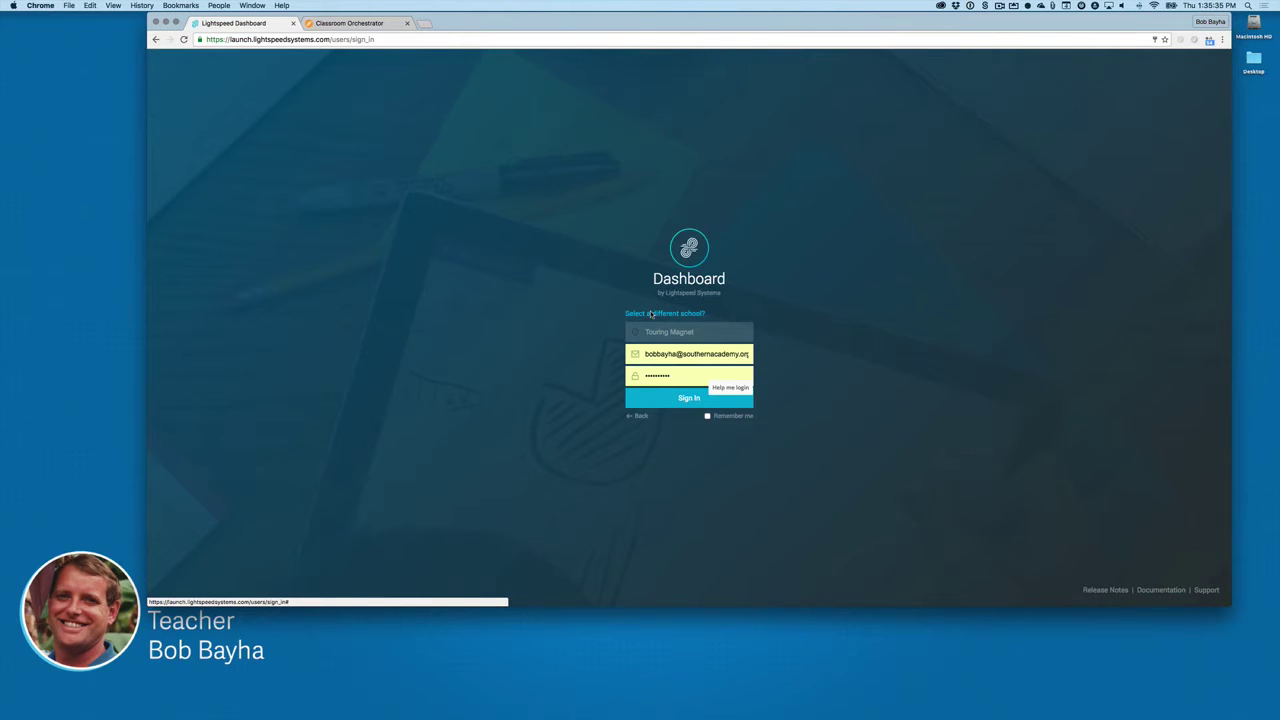
- Sign in to Lightspeed Dashboard and open the Reports tile for usage statistics
left_click(659, 397)
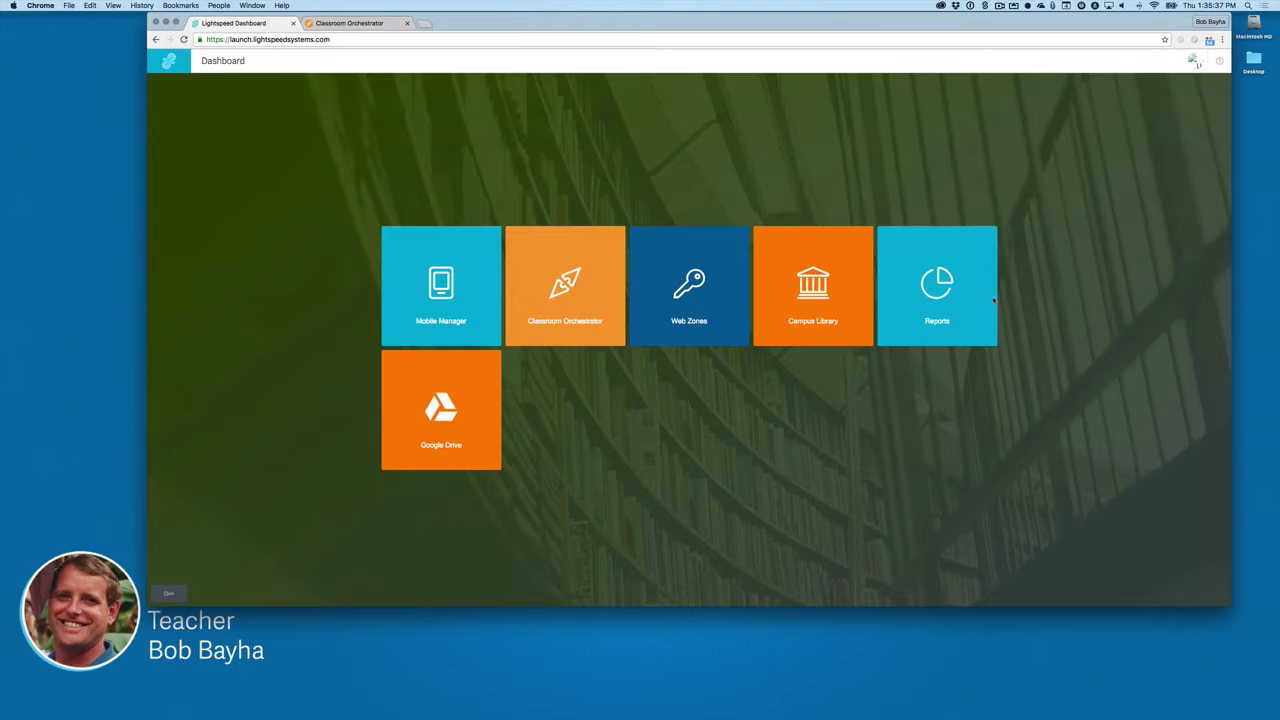
left_click(937, 290)
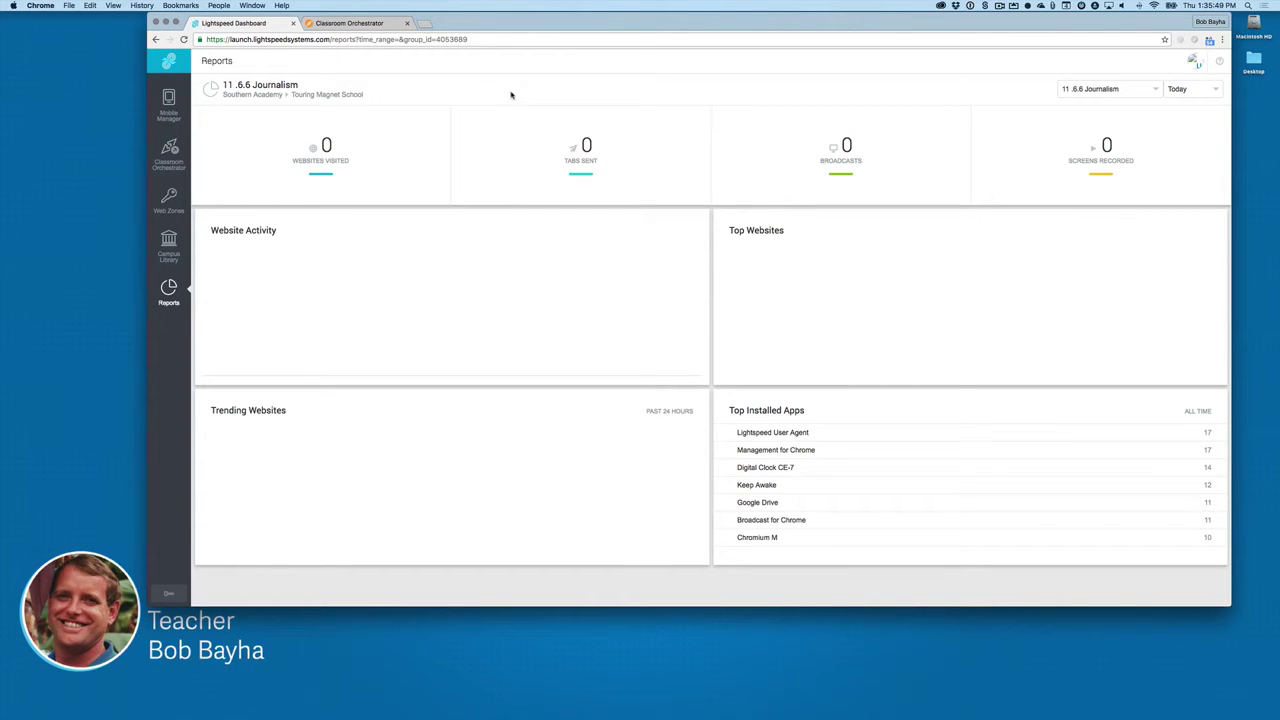
- Switch from the Dashboard reports to the Classroom Orchestrator tab
left_click(345, 22)
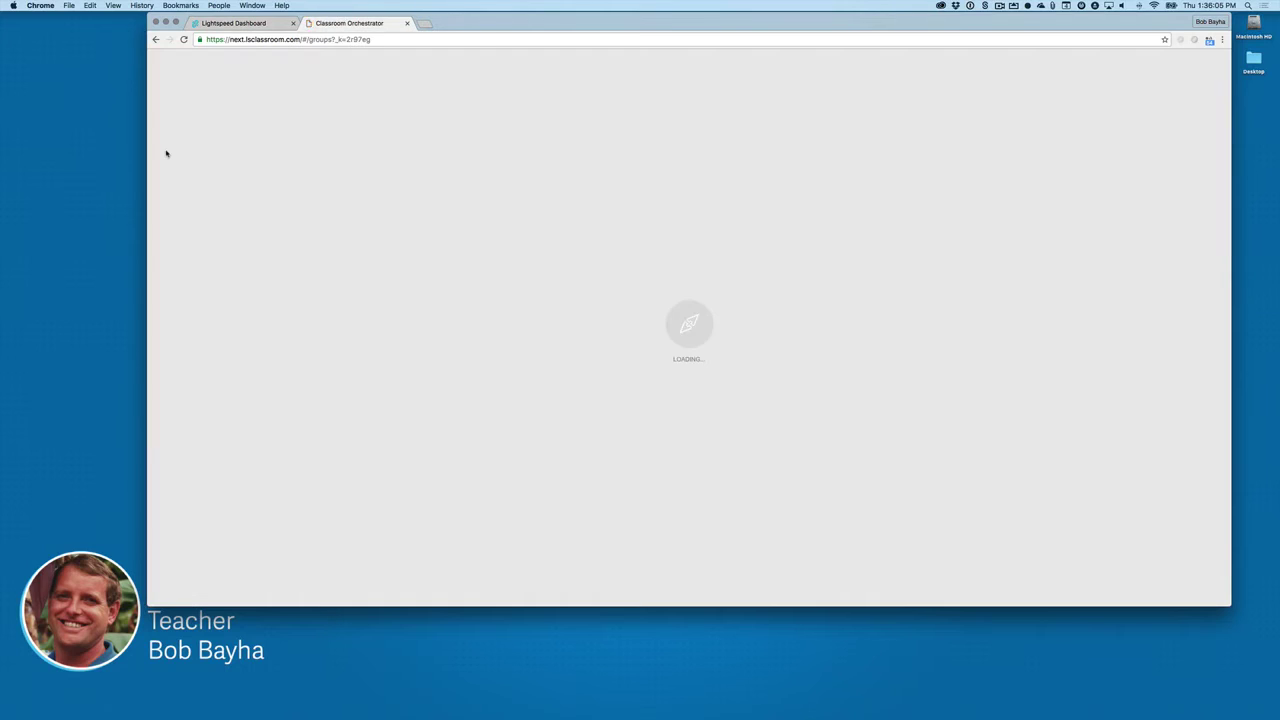
- Open the Journalism class and start live View Screens for all six students
left_click(994, 143)
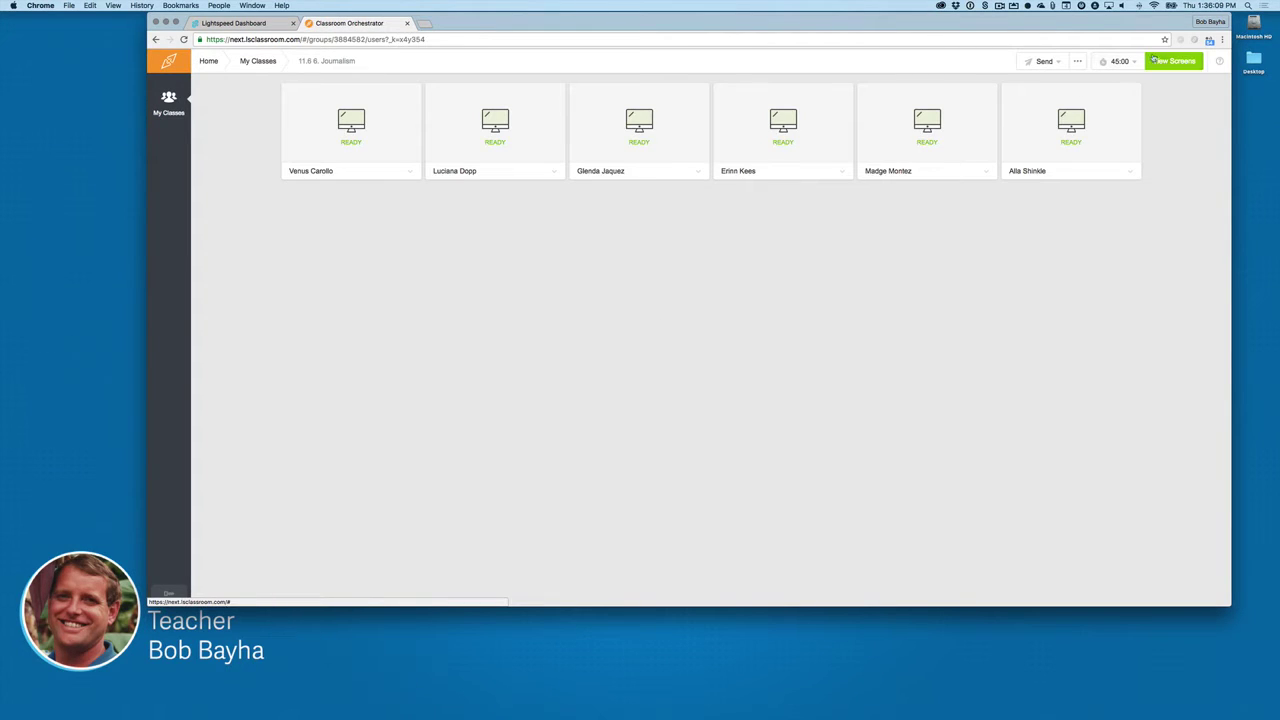
left_click(1172, 60)
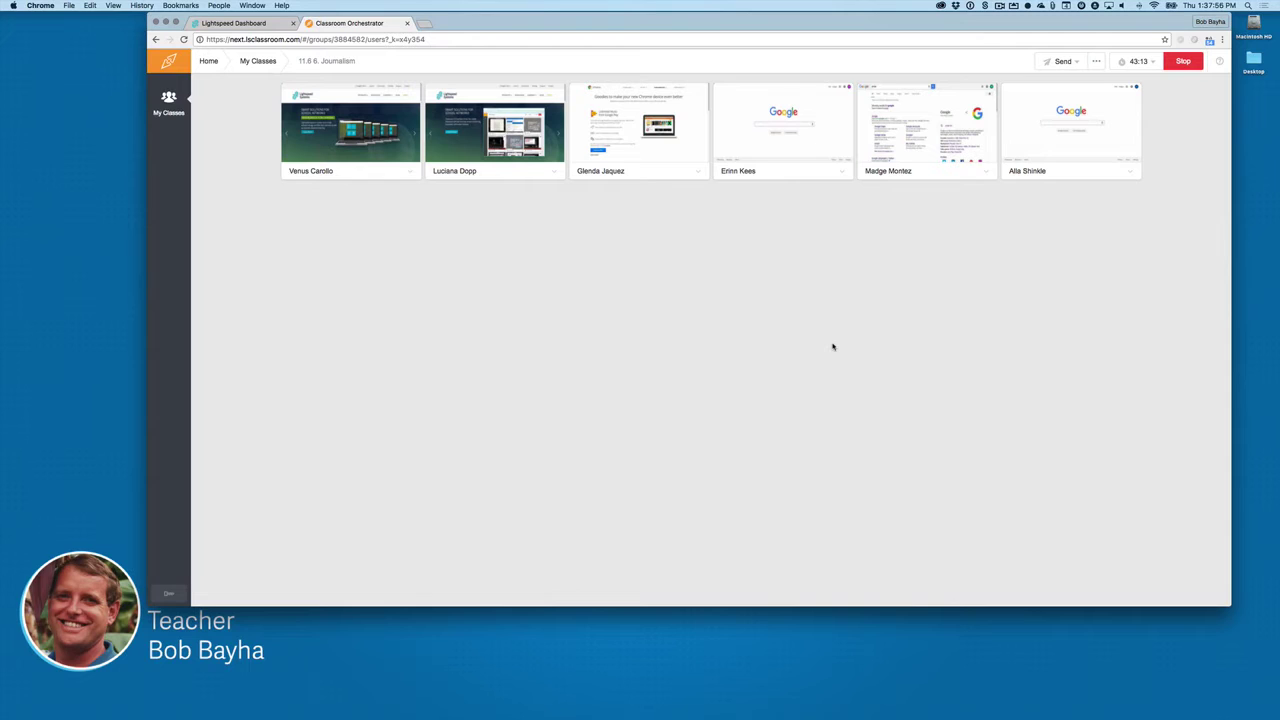
- Send the pasted Google Classroom link to every Journalism student's device
left_click(1060, 61)
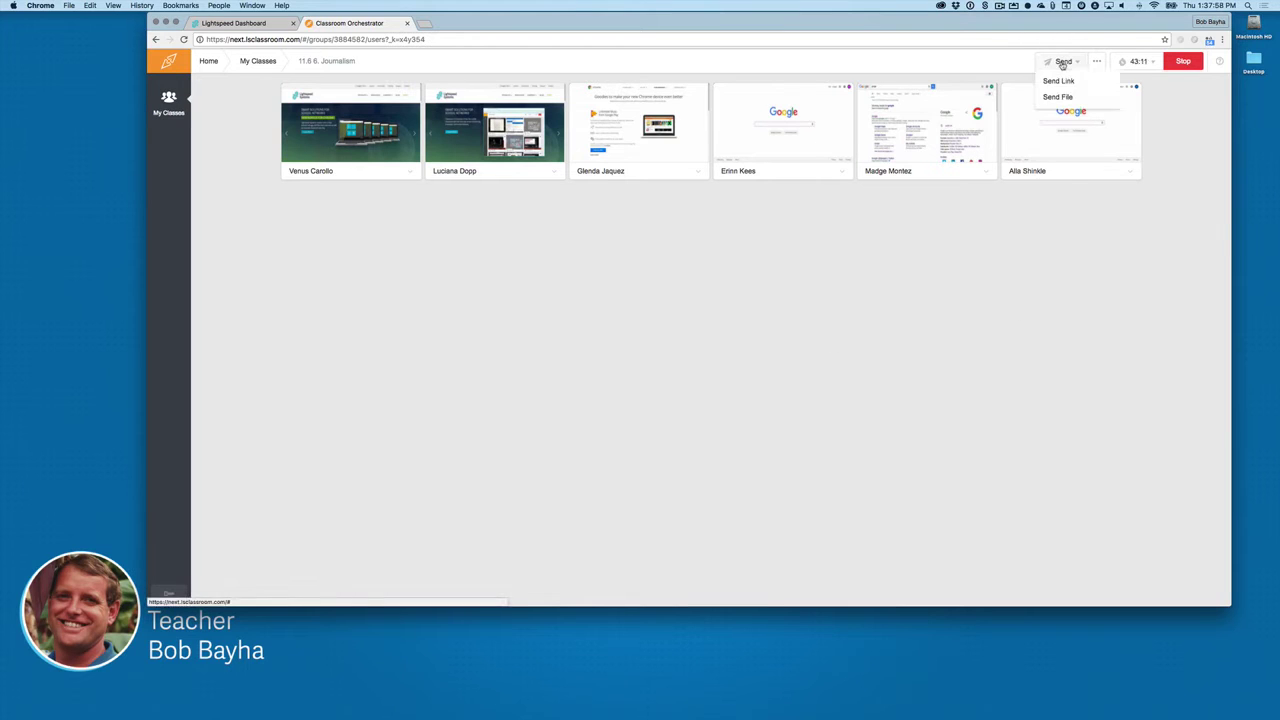
left_click(1060, 81)
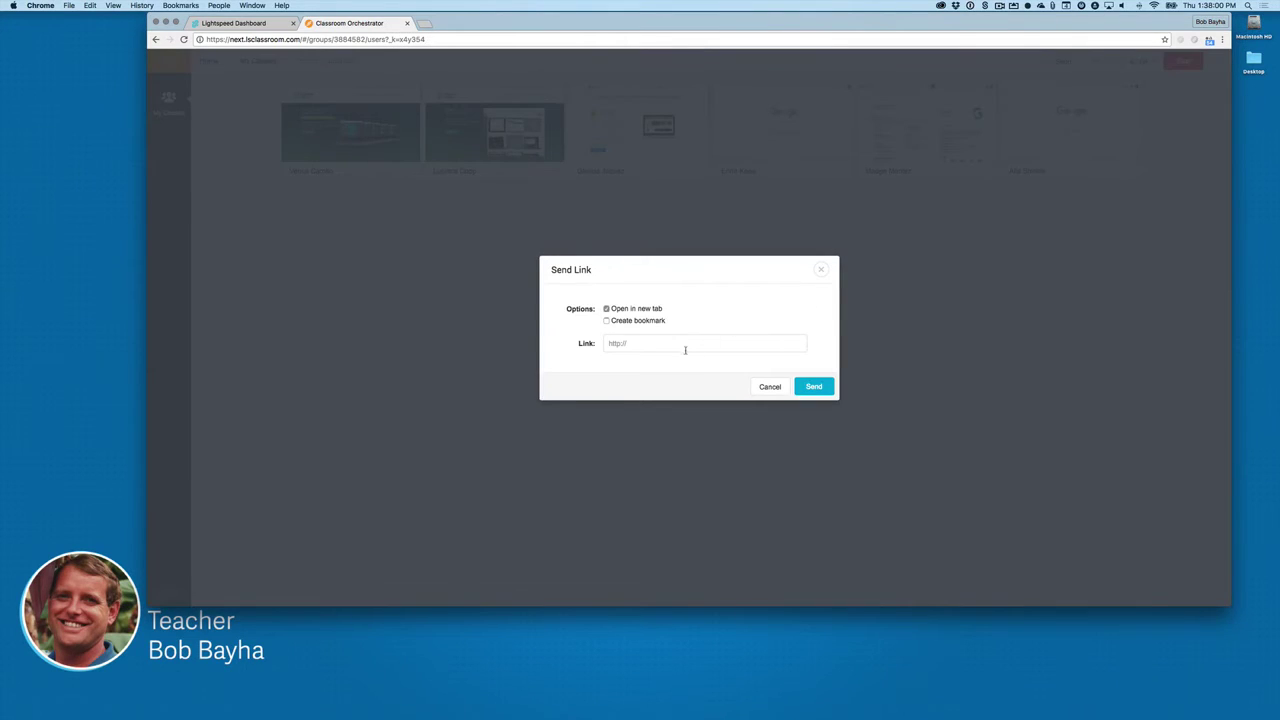
left_click(686, 345)
type("https://classroom.google.com/r/MTkxMjEzODY3MFpa")
left_click(812, 387)
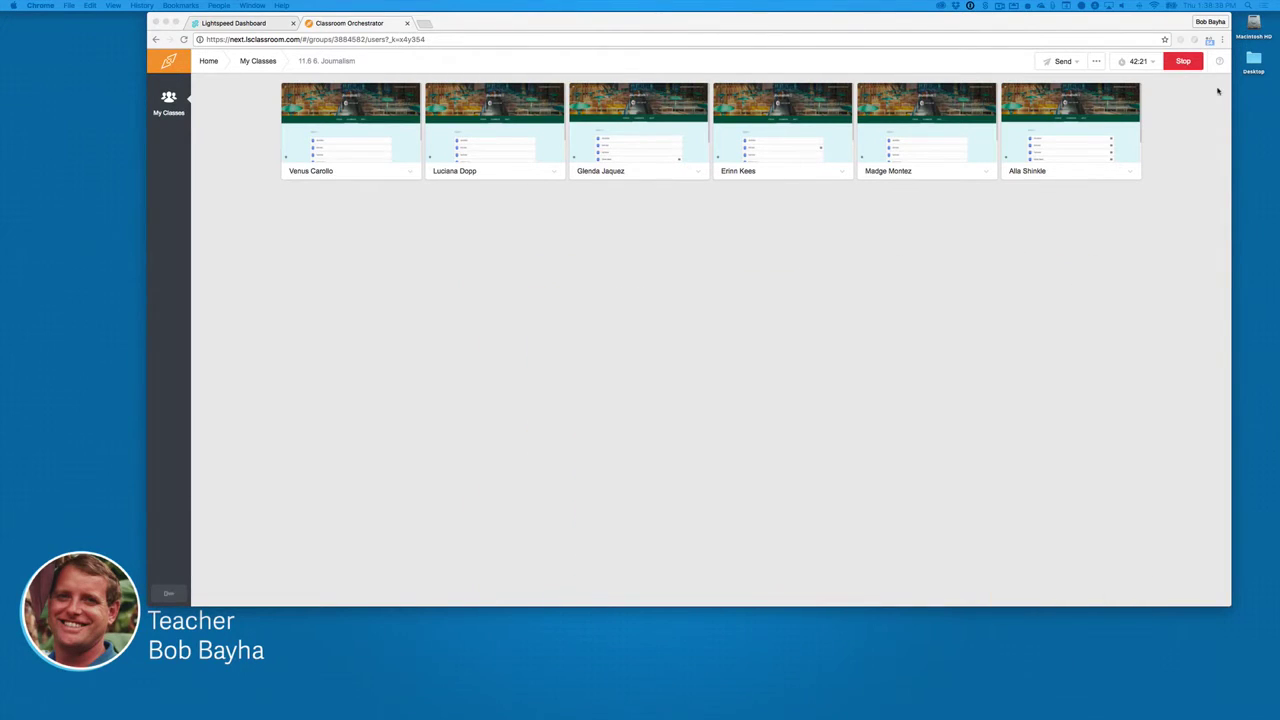
- In a new tab, choose Journalism as the Lightspeed Broadcasting audience
left_click(426, 22)
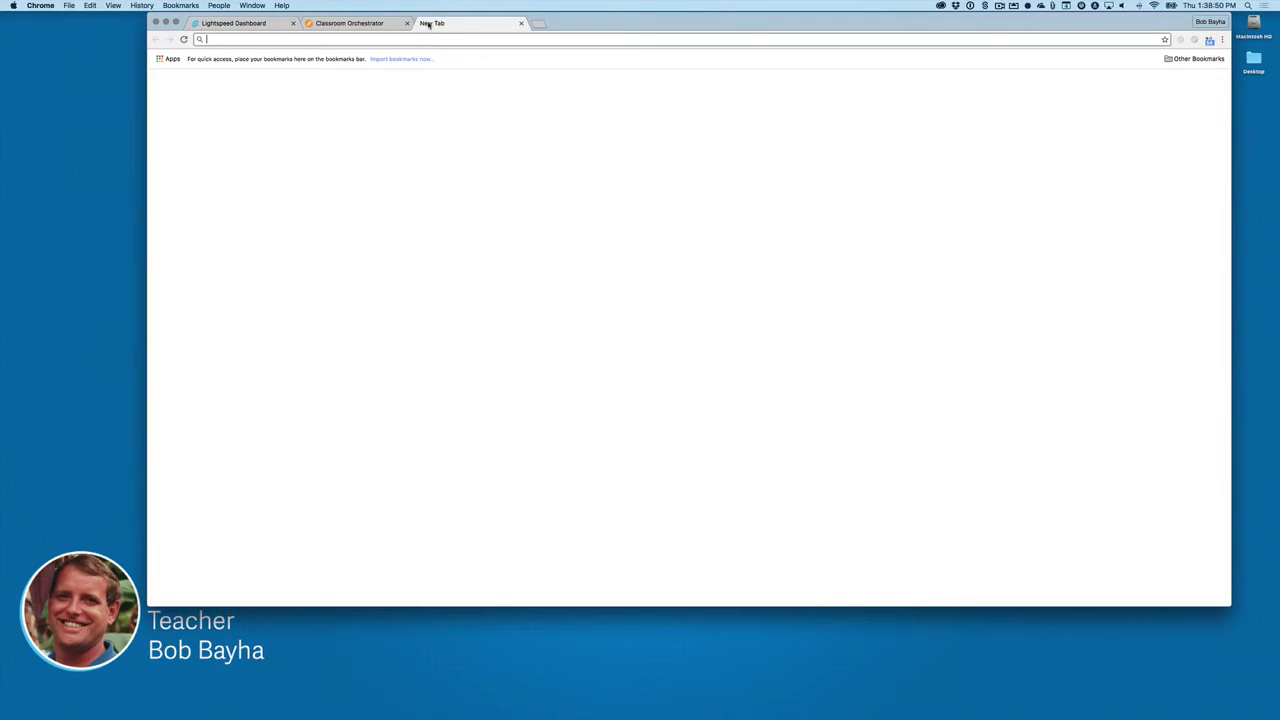
left_click(1209, 40)
left_click(1141, 93)
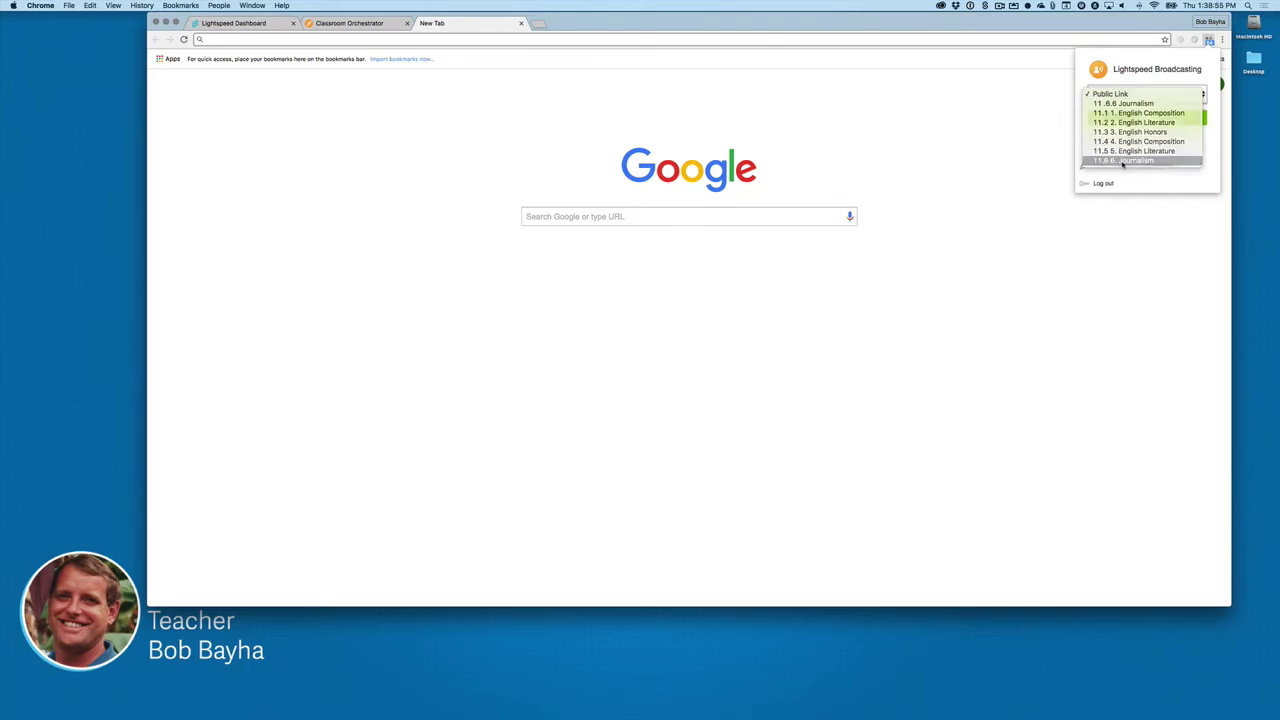
left_click(1124, 160)
left_click(1118, 120)
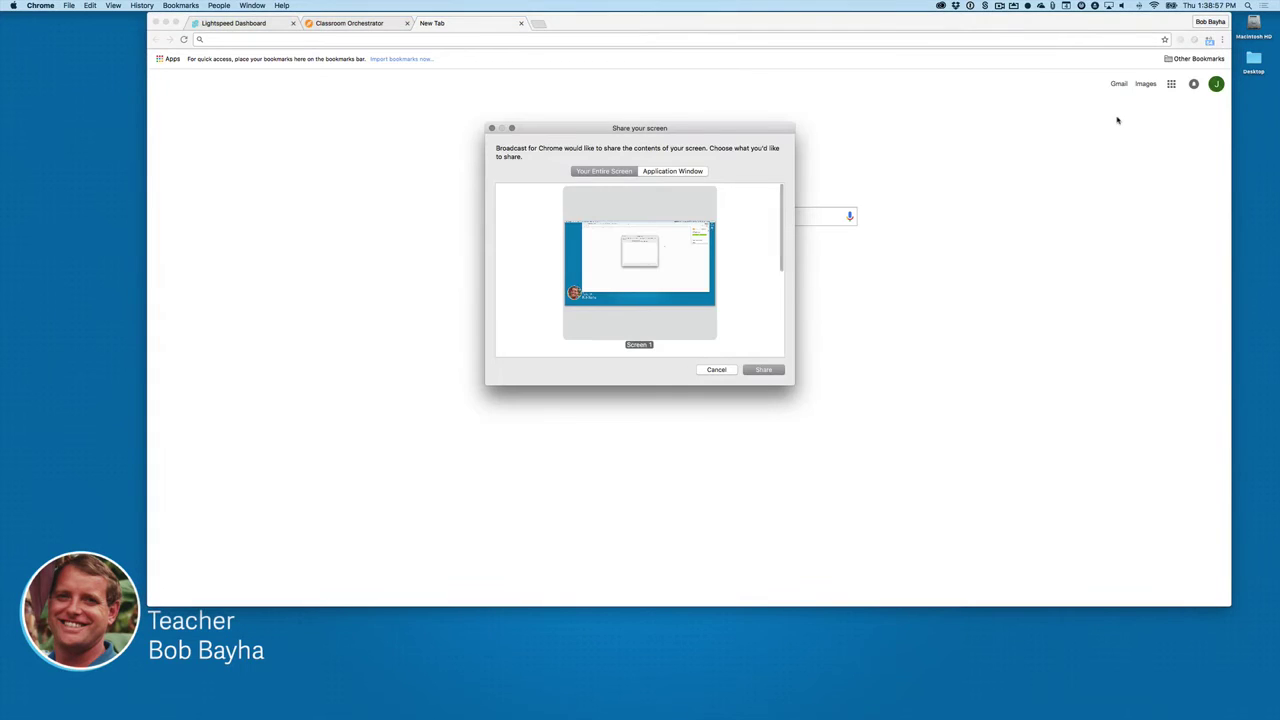
- Share the New Tab window with the class and open the Blue Feed, Red Feed article
left_click(655, 173)
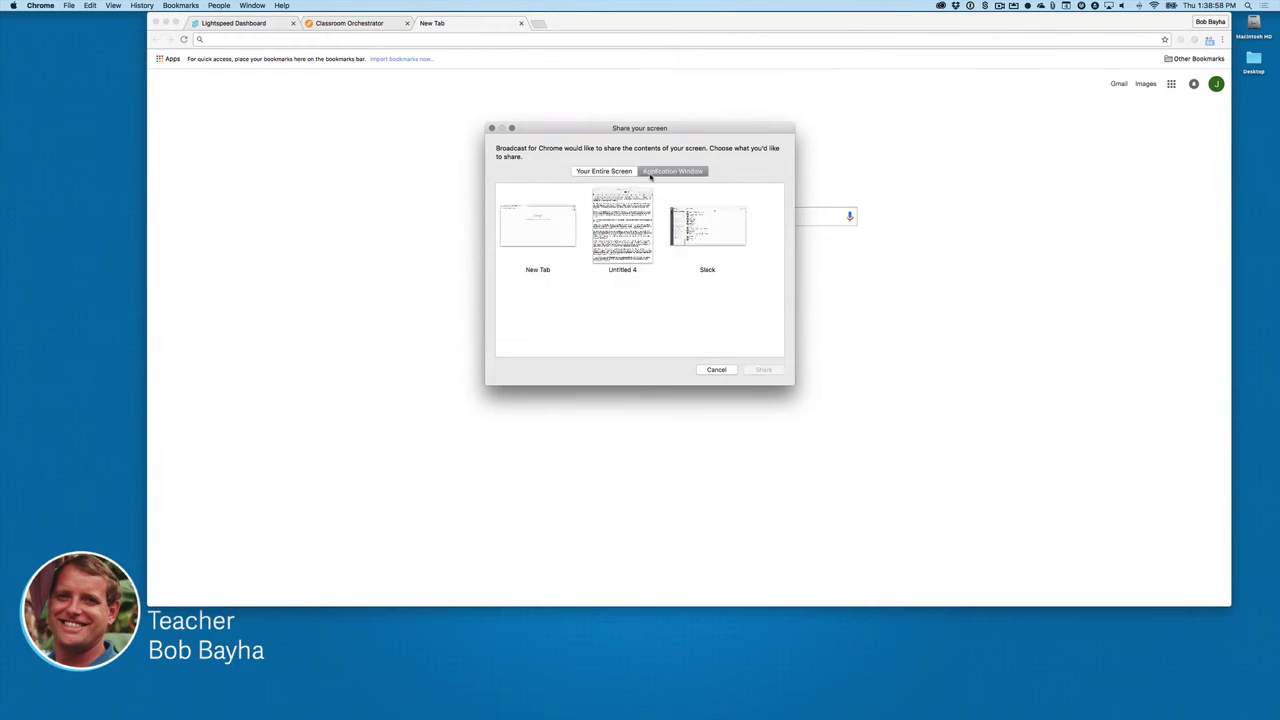
left_click(551, 222)
left_click(760, 372)
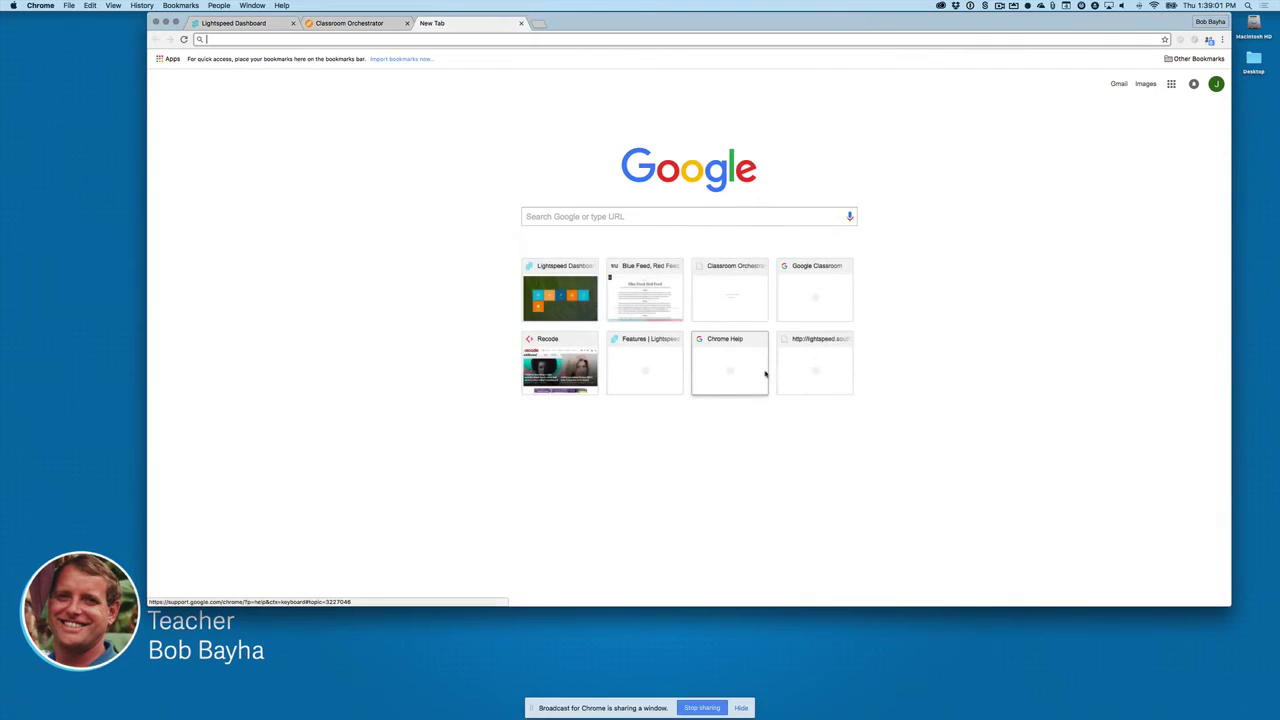
left_click(713, 231)
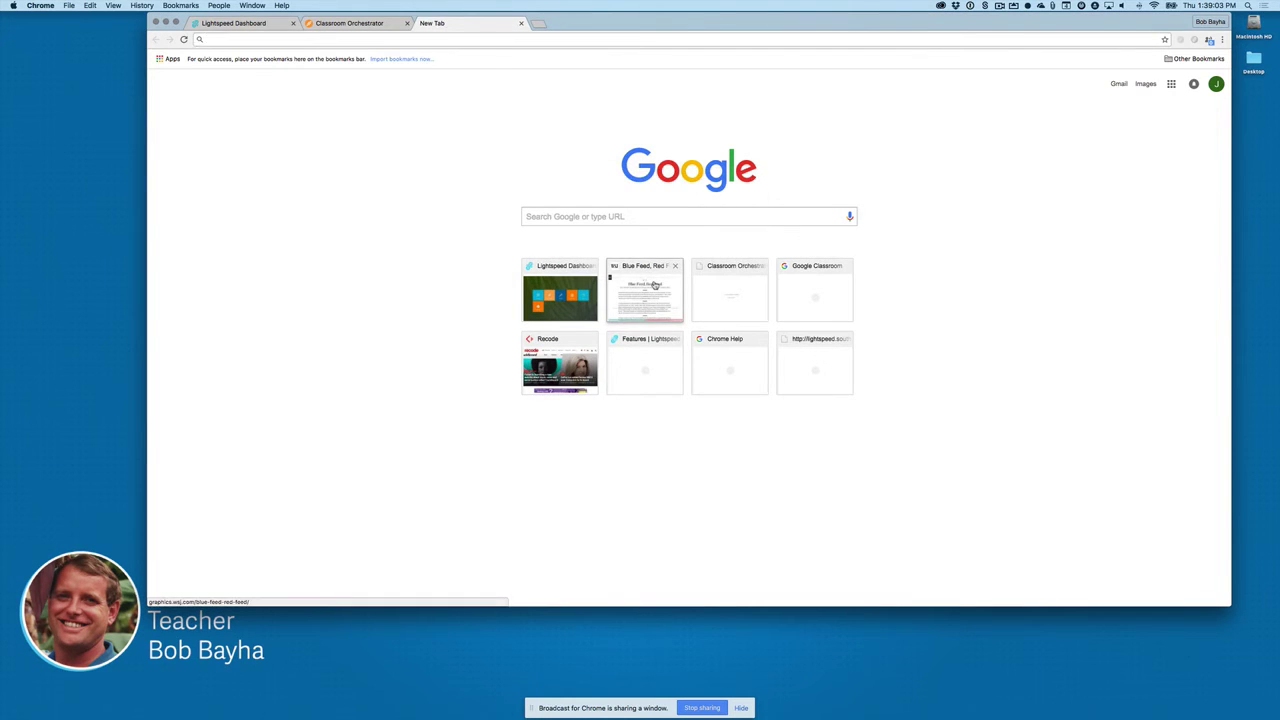
left_click(650, 285)
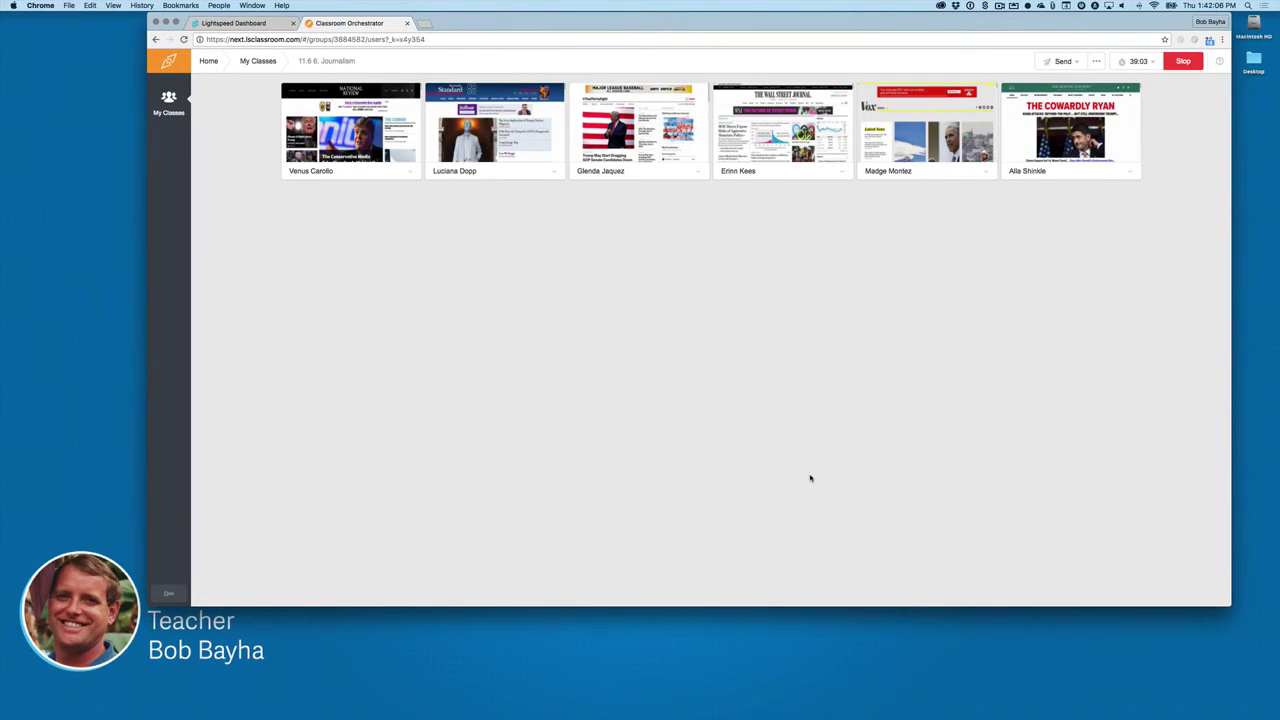
- Remotely close one student's Infowars tab, leaving Vox open on their device
left_click(923, 123)
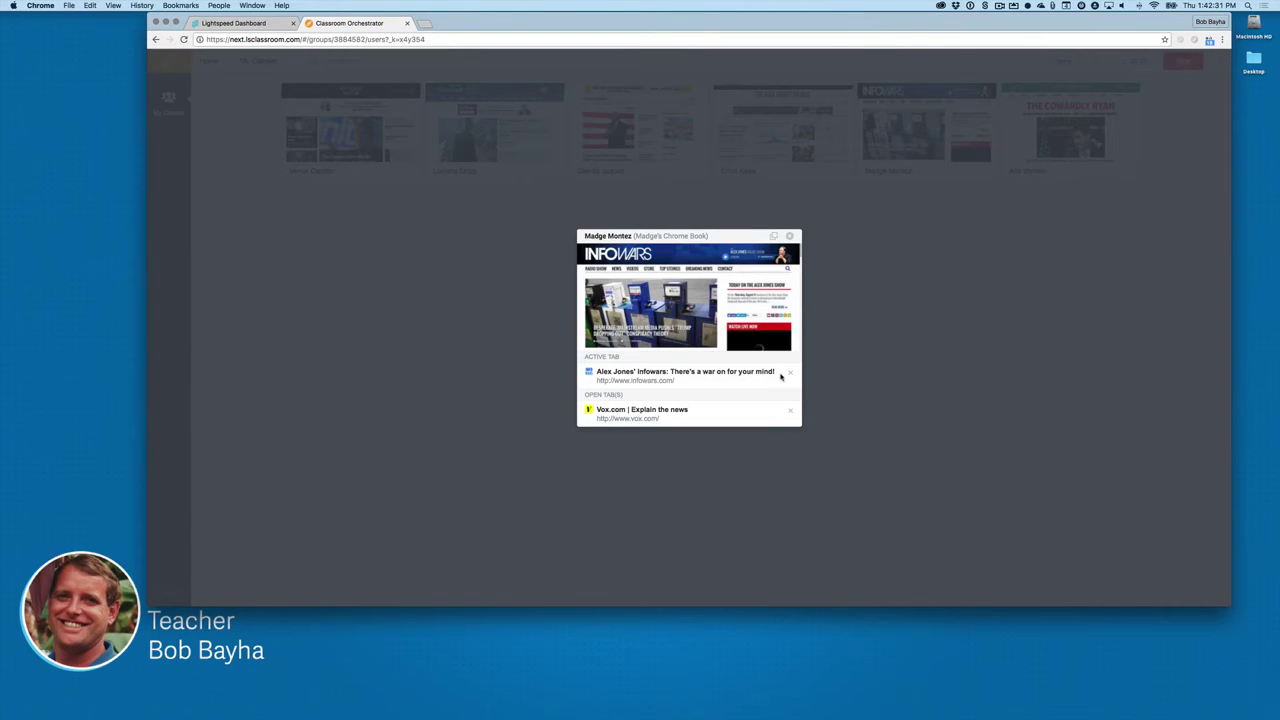
left_click(789, 373)
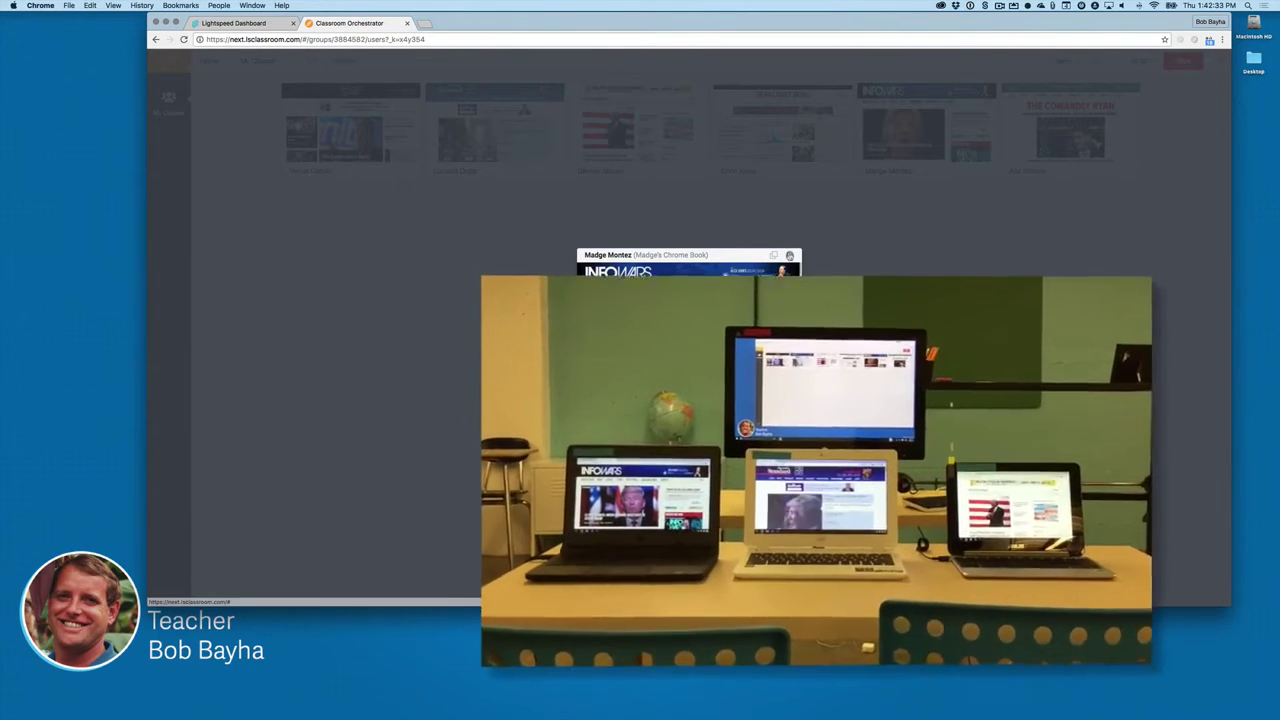
left_click(789, 255)
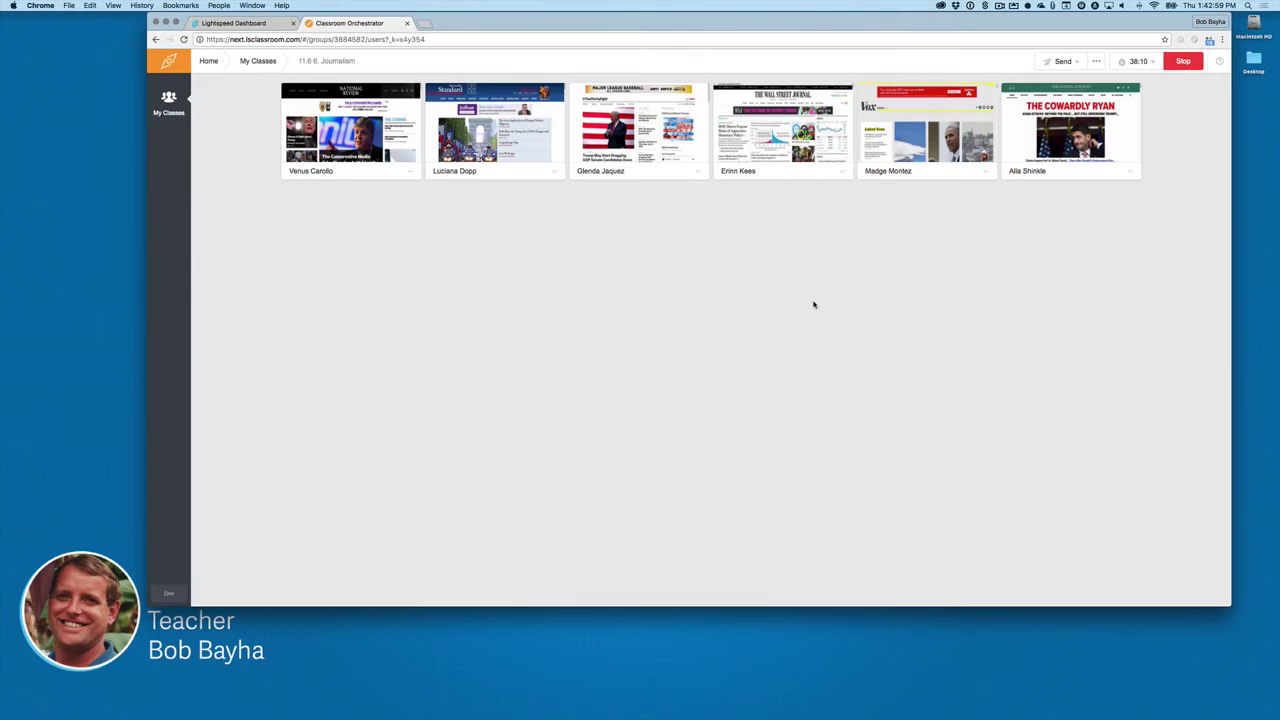
- Lock all Journalism students' devices and dismiss the confirmation
left_click(1099, 64)
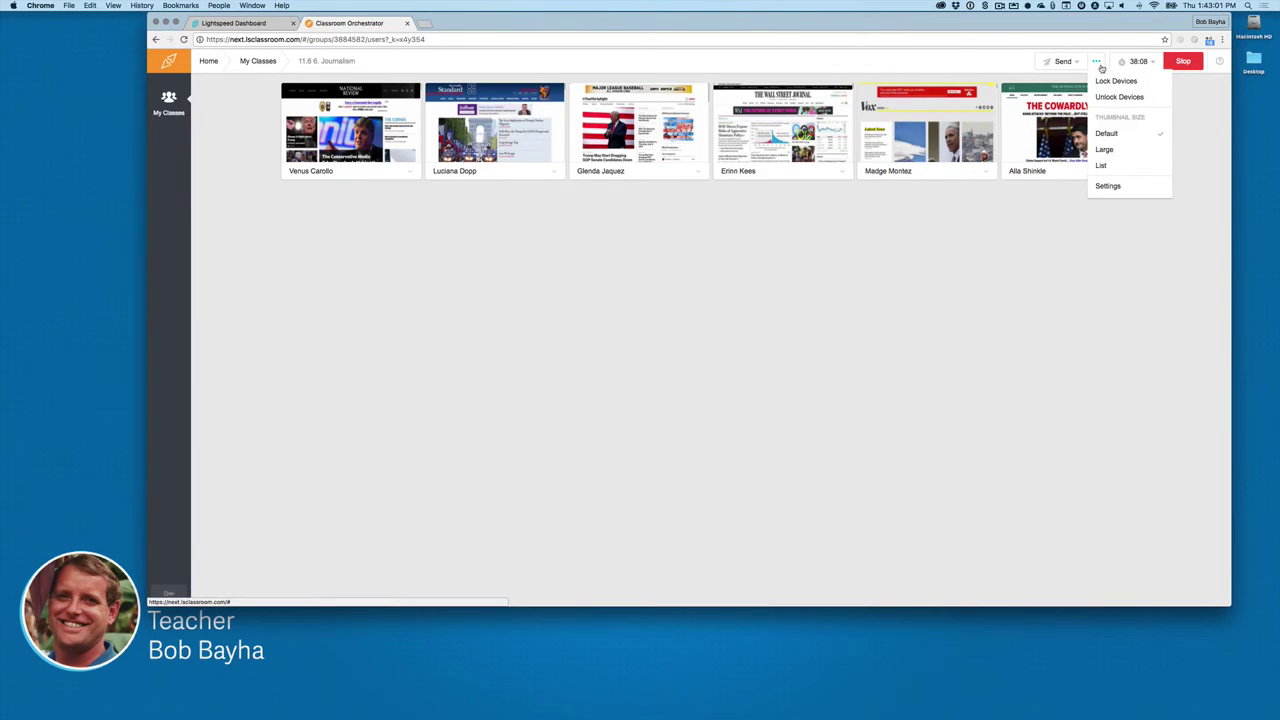
left_click(1102, 80)
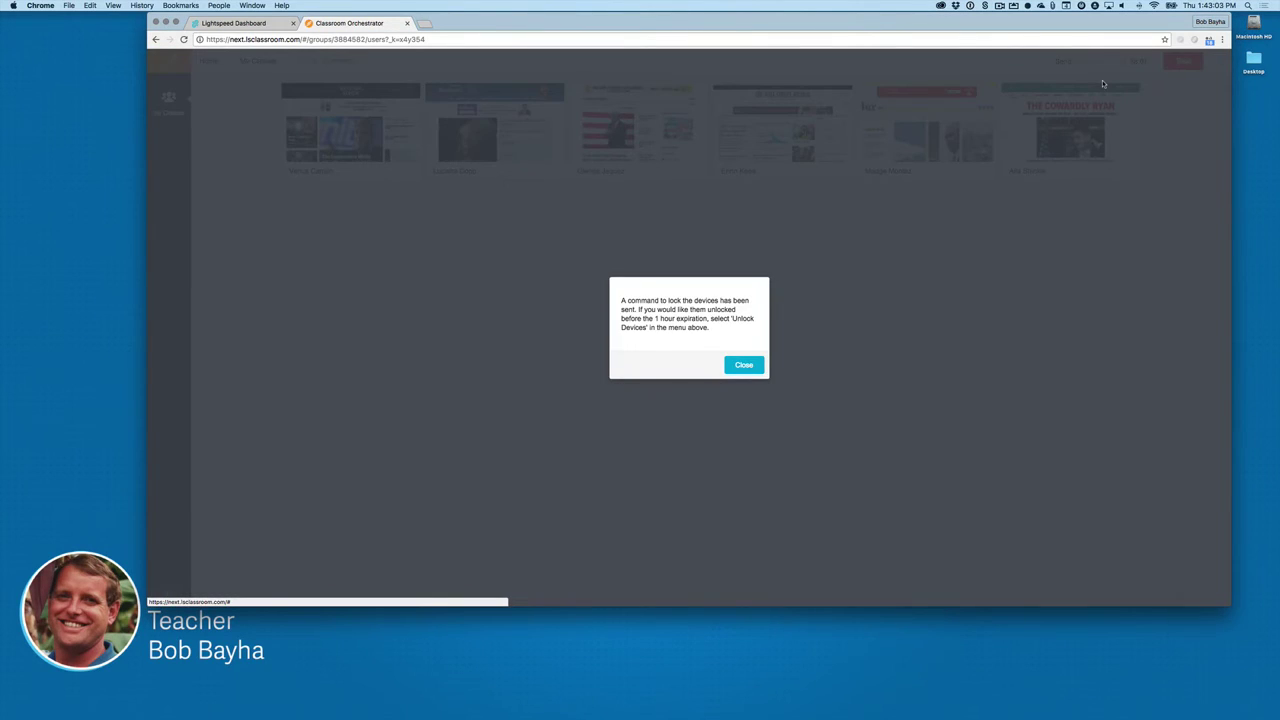
left_click(744, 364)
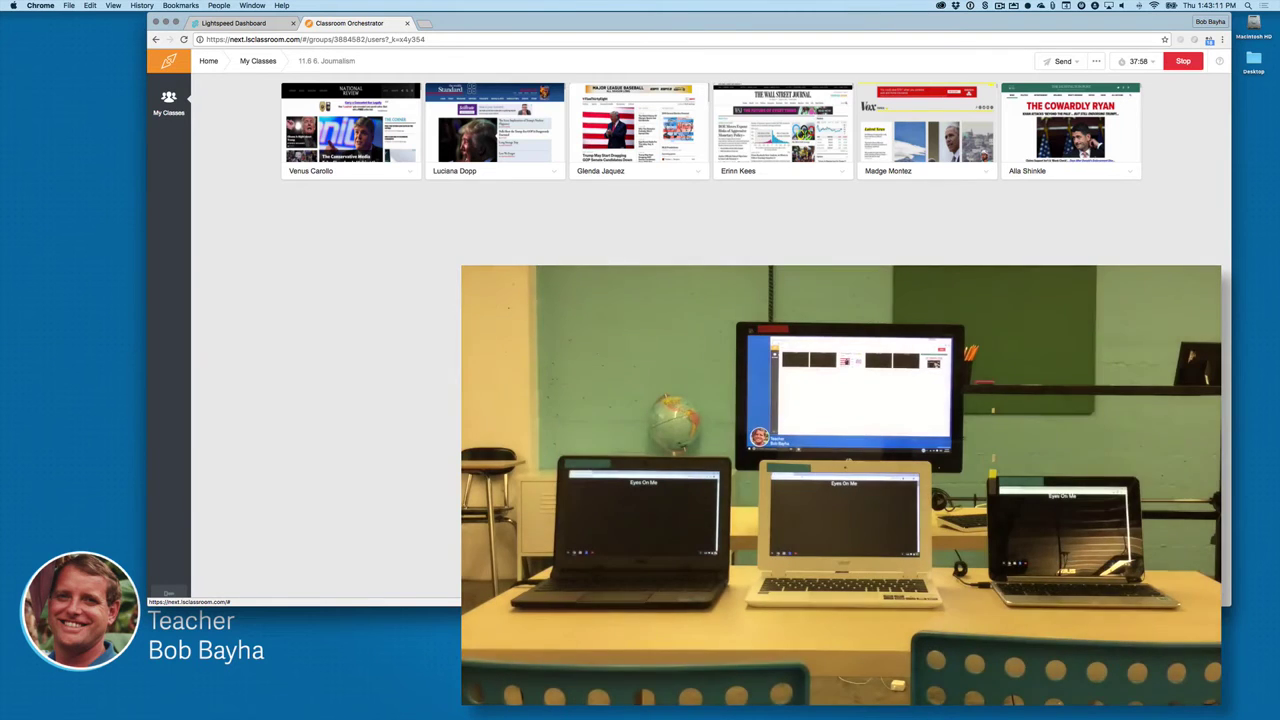
- Unlock all Journalism students' devices and dismiss the confirmation
left_click(1096, 61)
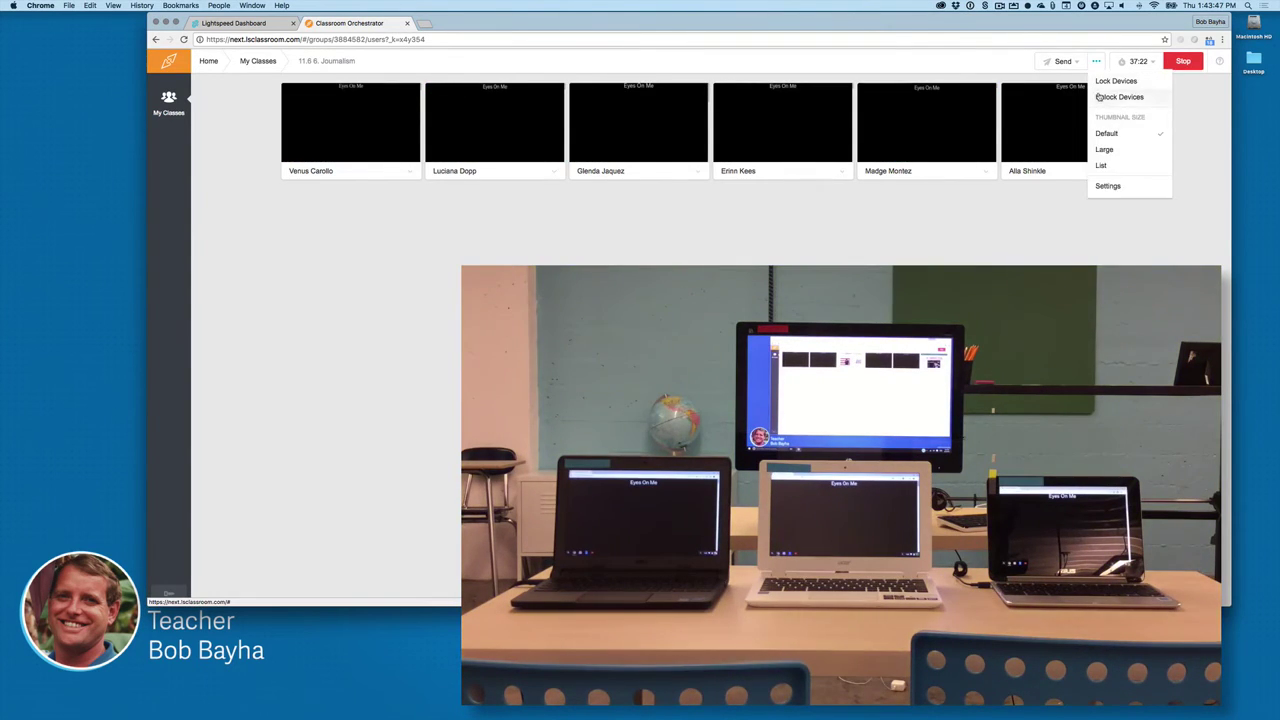
left_click(1117, 97)
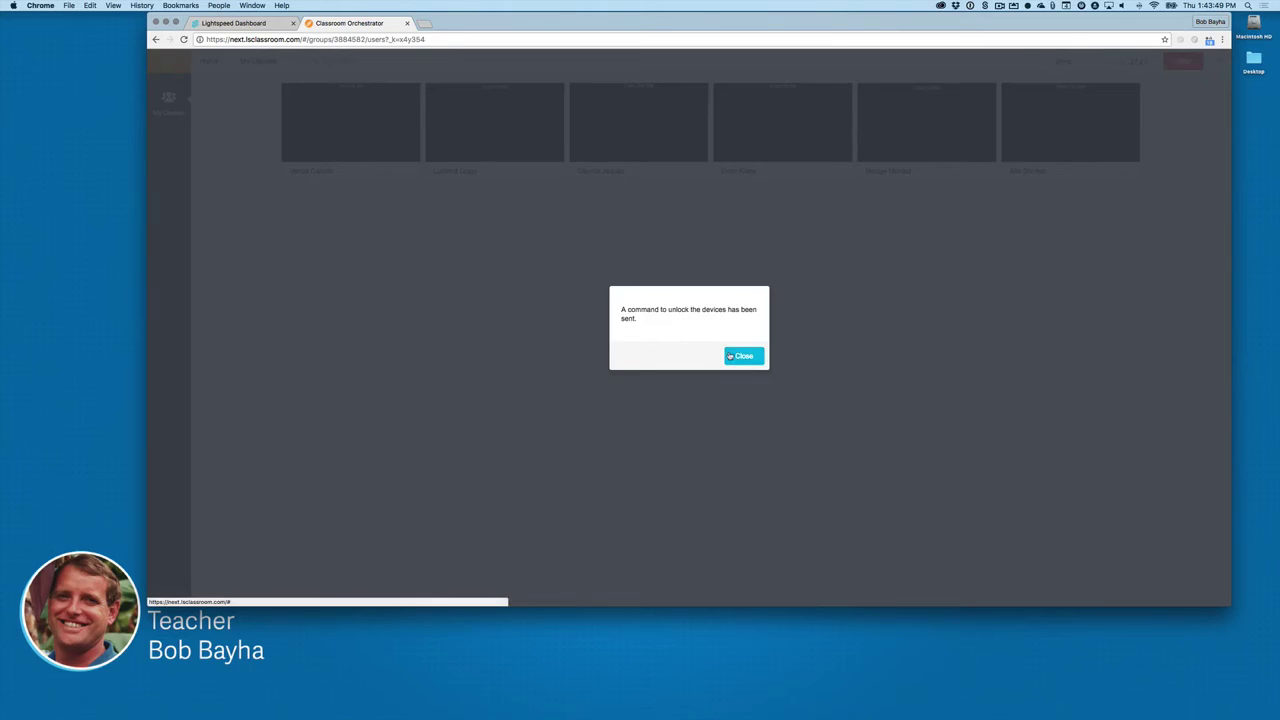
left_click(729, 355)
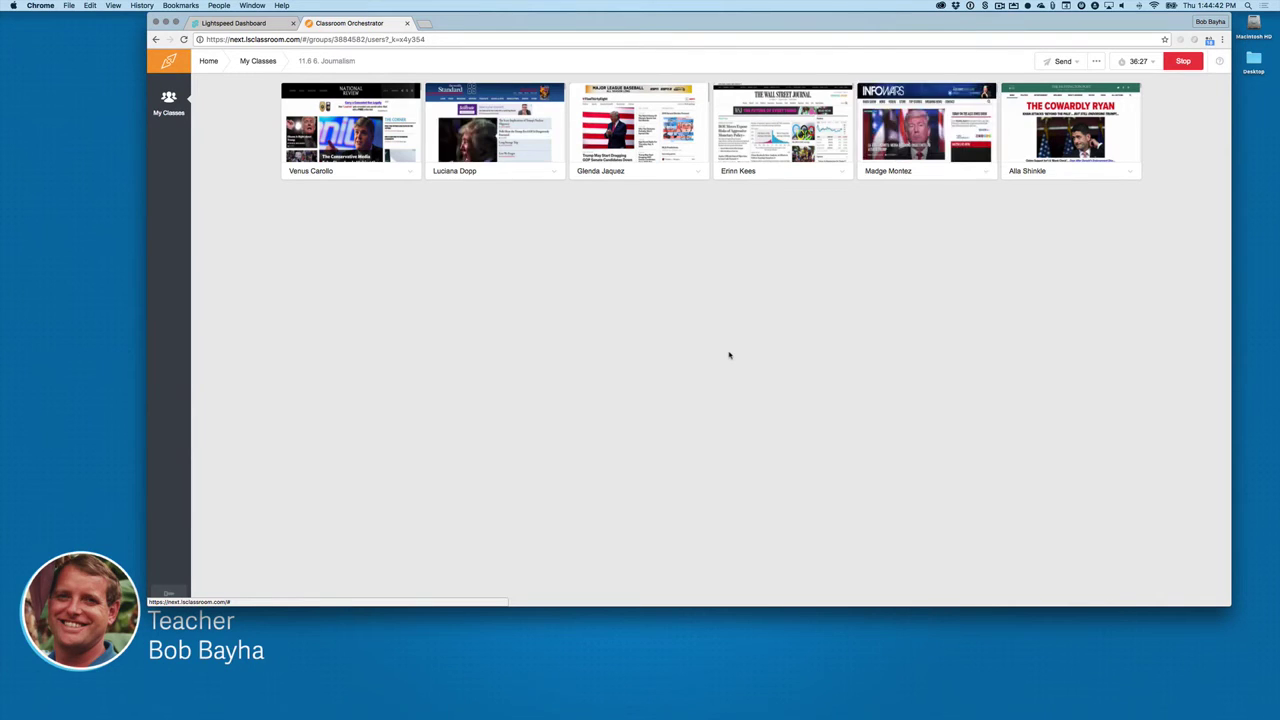
- Briefly record the InfoWars student's screen, then stop the recording
left_click(987, 172)
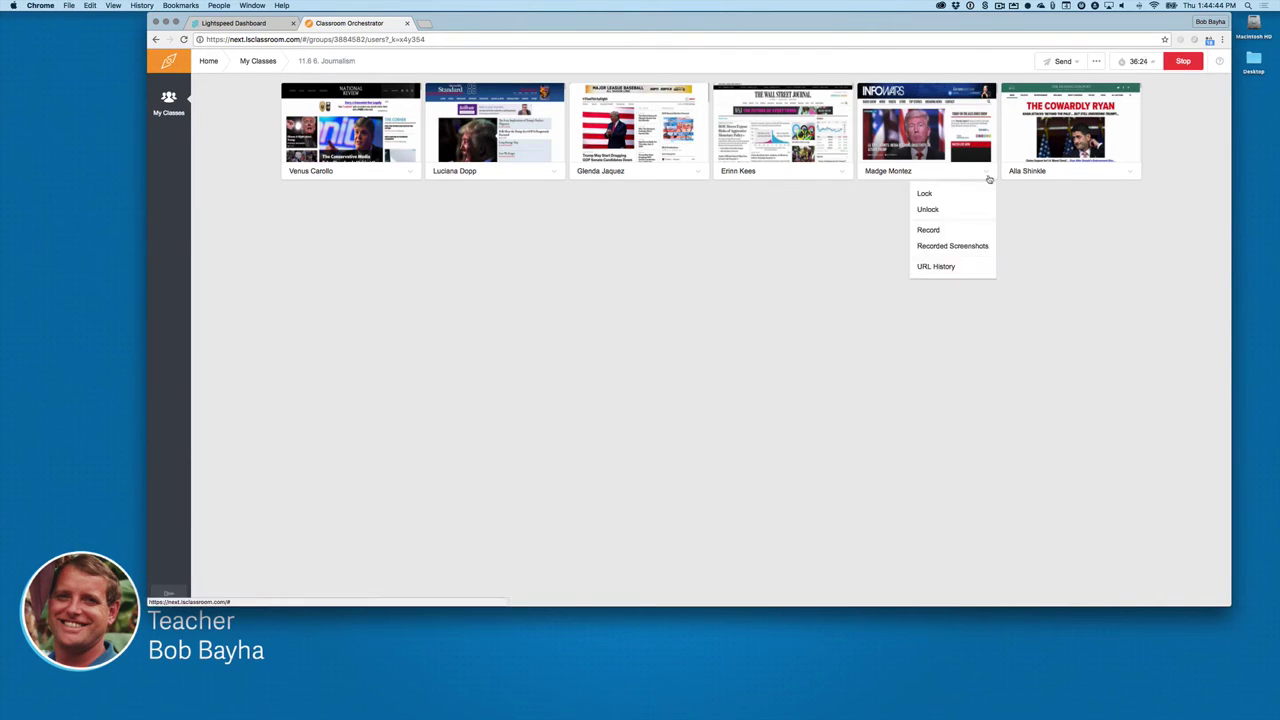
left_click(938, 230)
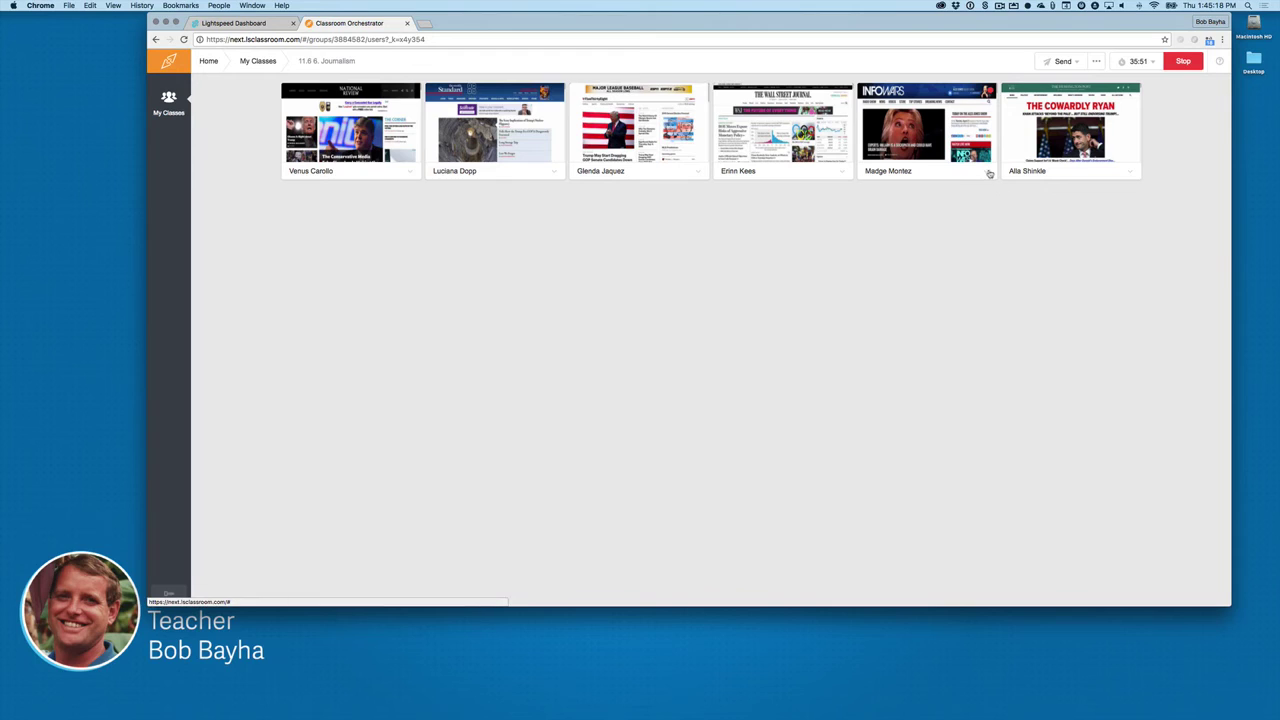
left_click(990, 172)
left_click(957, 229)
- Review that student's recorded screenshots and return to the Journalism class overview
left_click(986, 173)
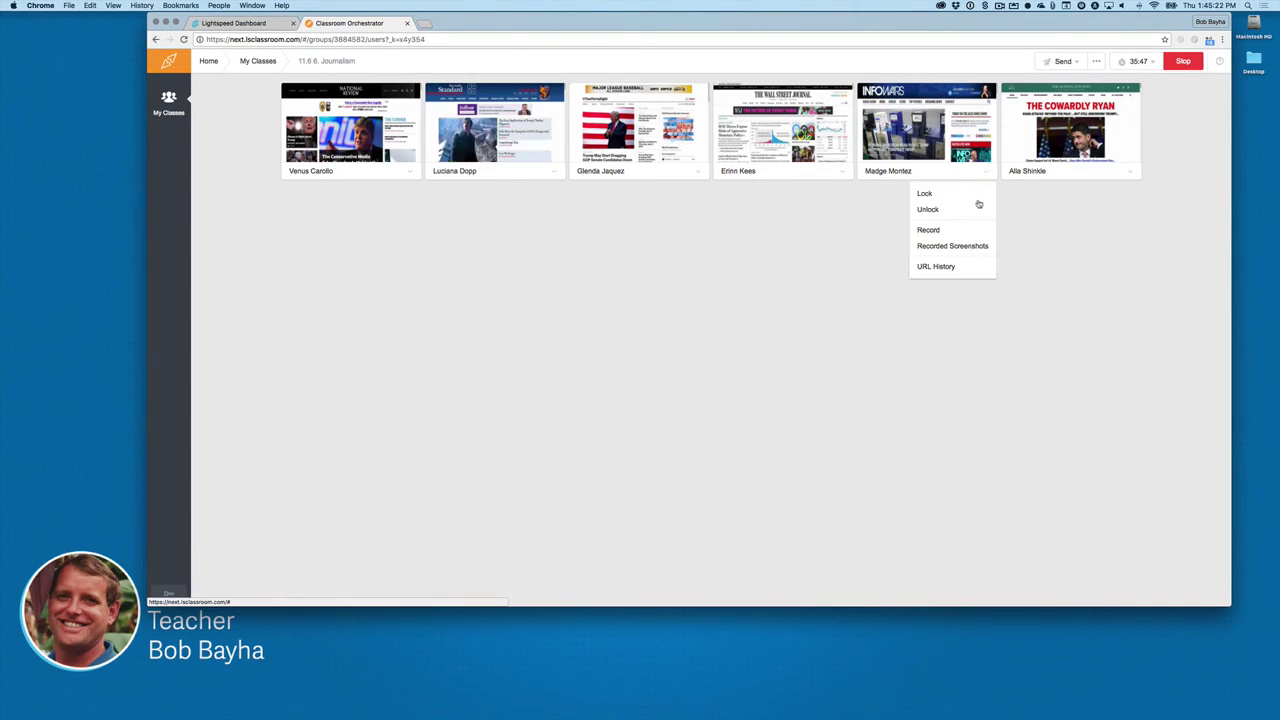
left_click(962, 248)
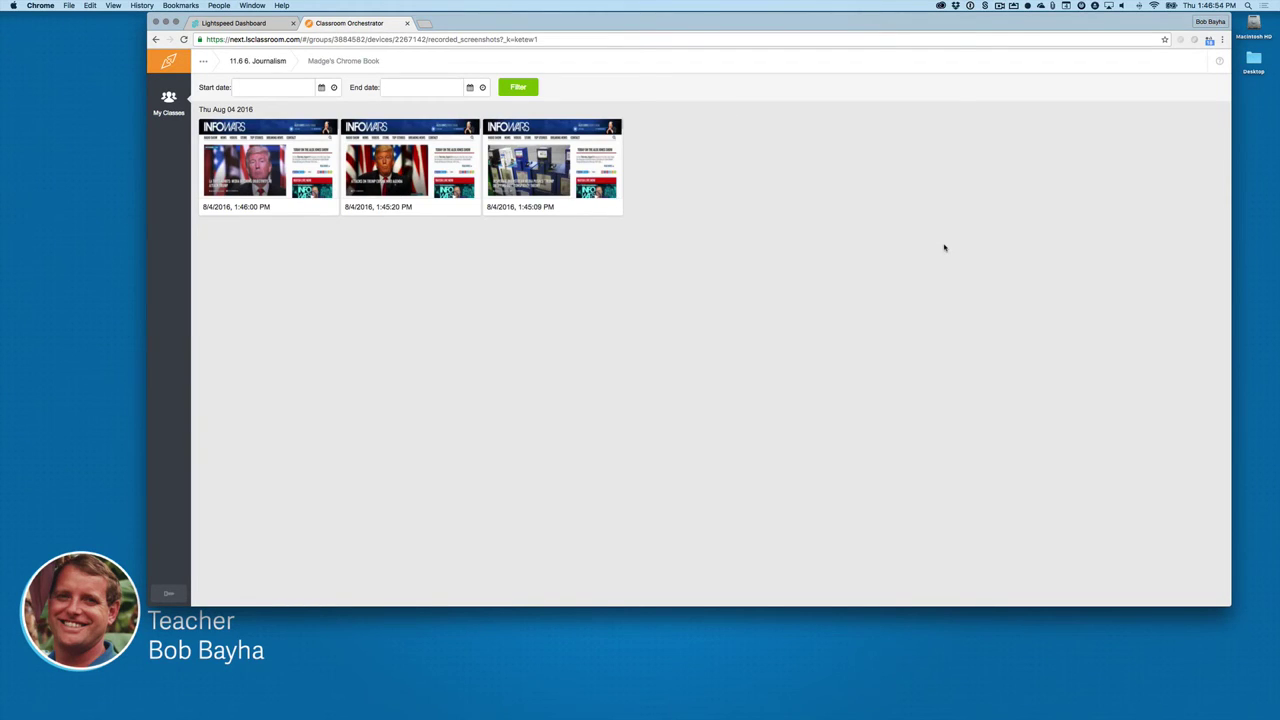
left_click(257, 63)
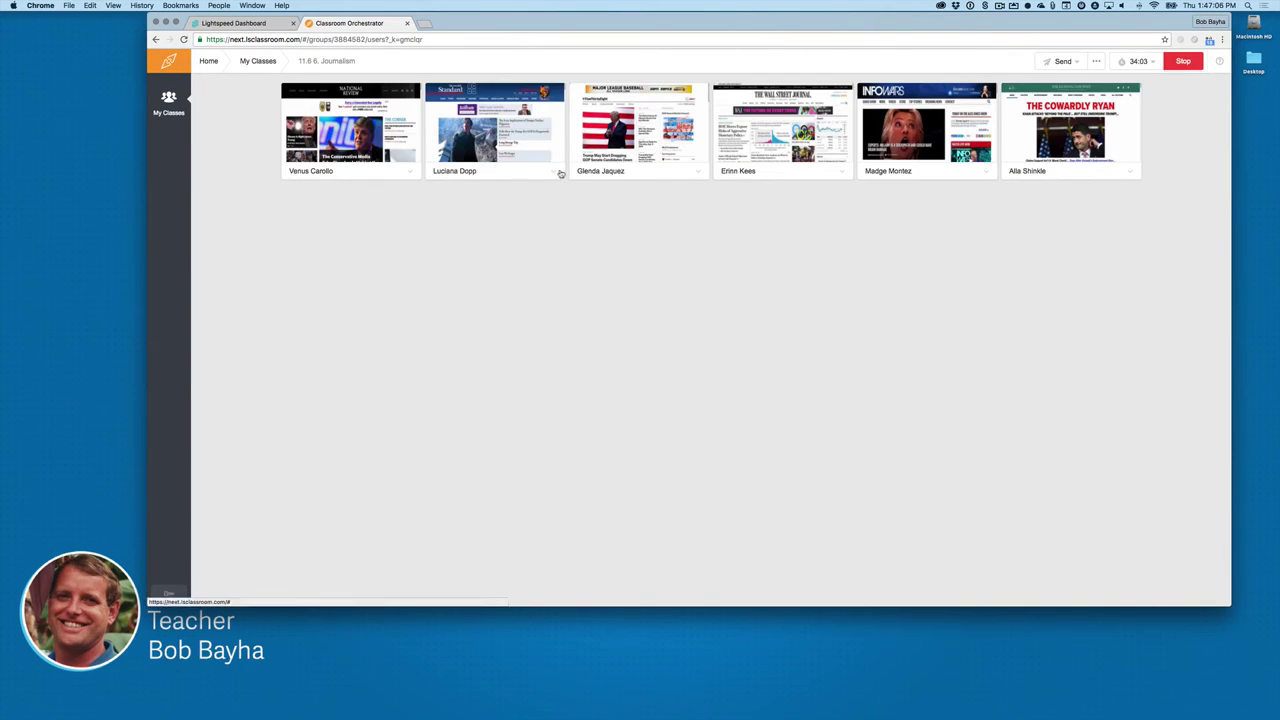
left_click(558, 173)
- Browse the second student's URL history for Thu, 08-04-2016, then return to the class overview
left_click(515, 268)
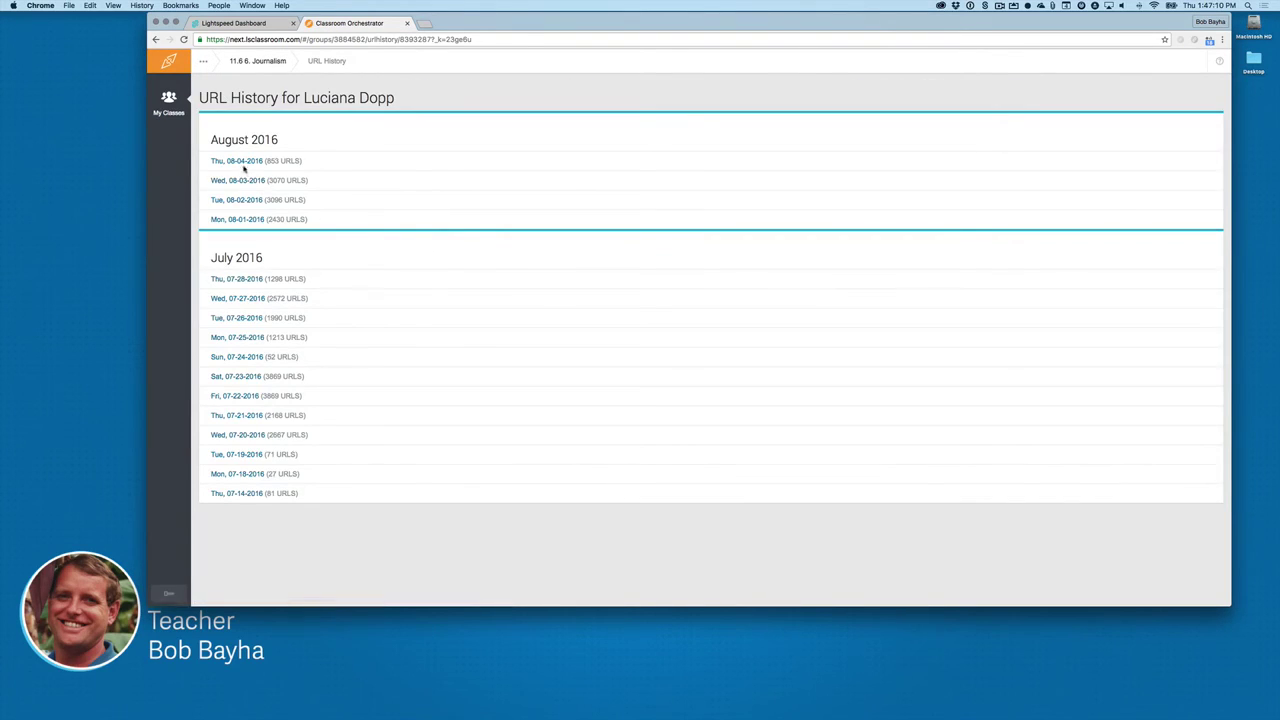
left_click(239, 161)
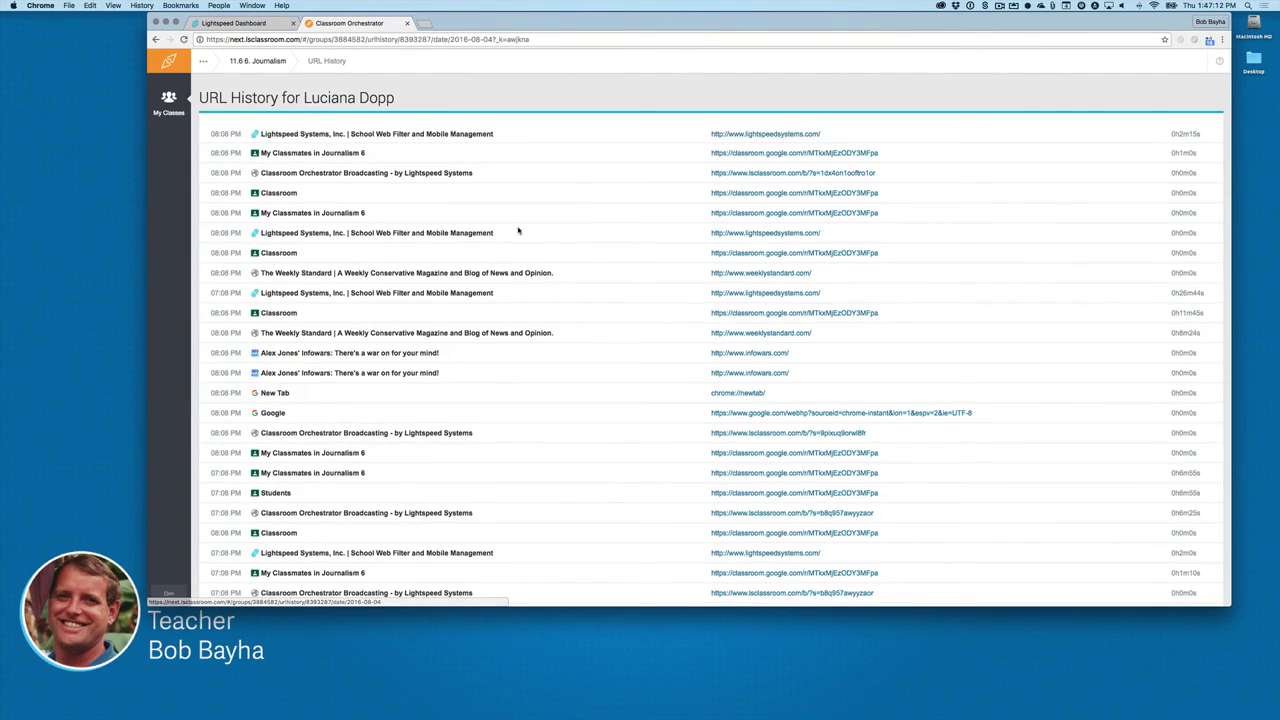
scroll(518, 230, "down", 2)
scroll(518, 230, "down", 3)
scroll(518, 230, "down", 1)
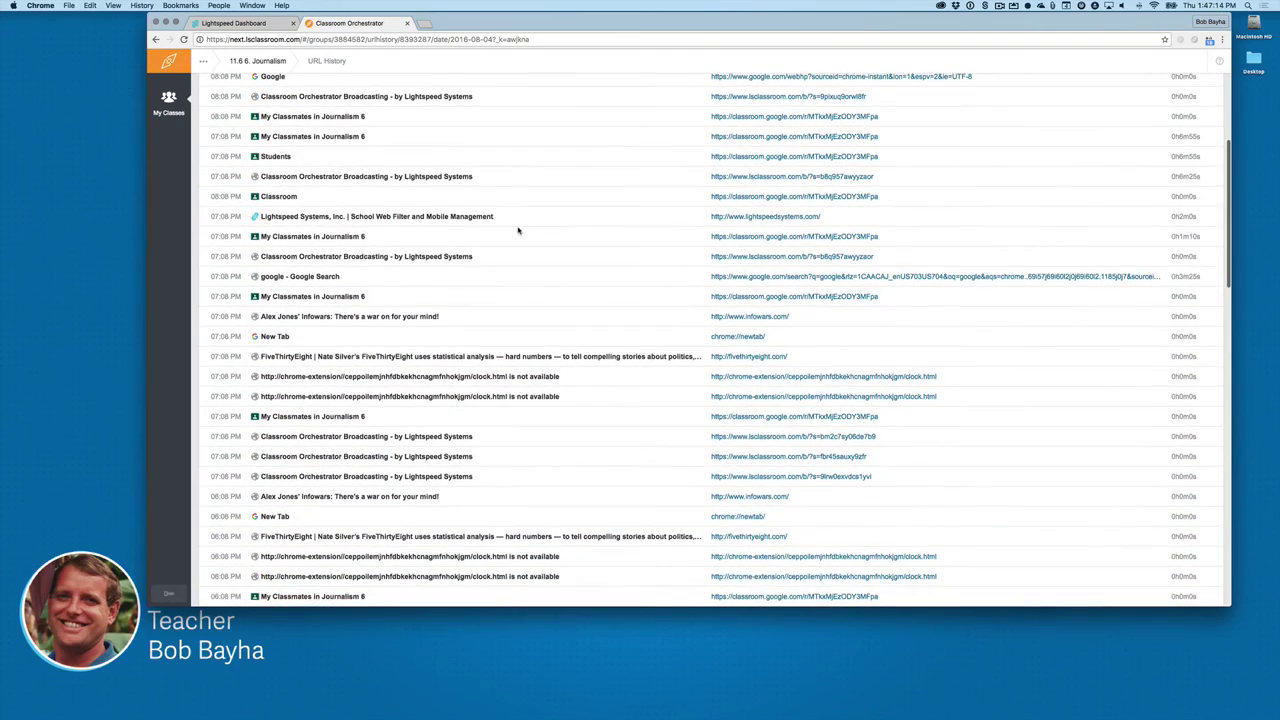
scroll(518, 230, "down", 1)
scroll(518, 230, "down", 3)
scroll(518, 230, "down", 3)
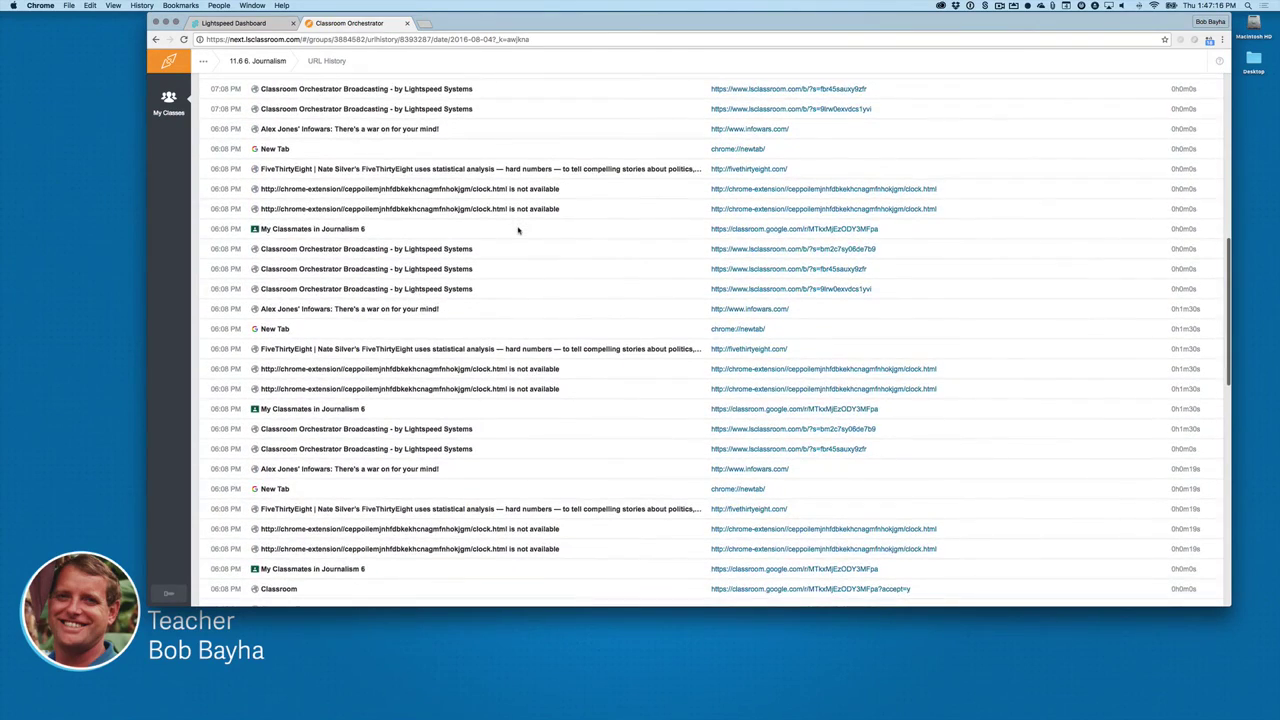
scroll(518, 230, "down", 1)
scroll(518, 230, "down", 2)
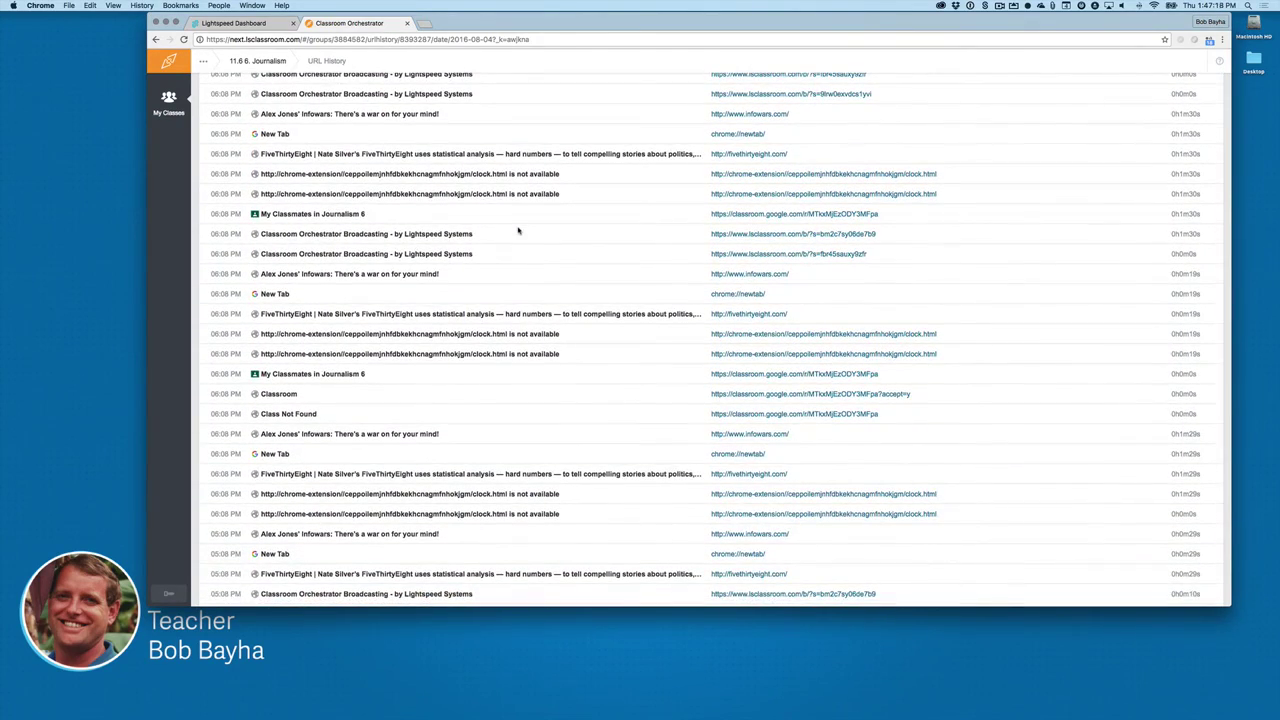
scroll(518, 230, "up", 15)
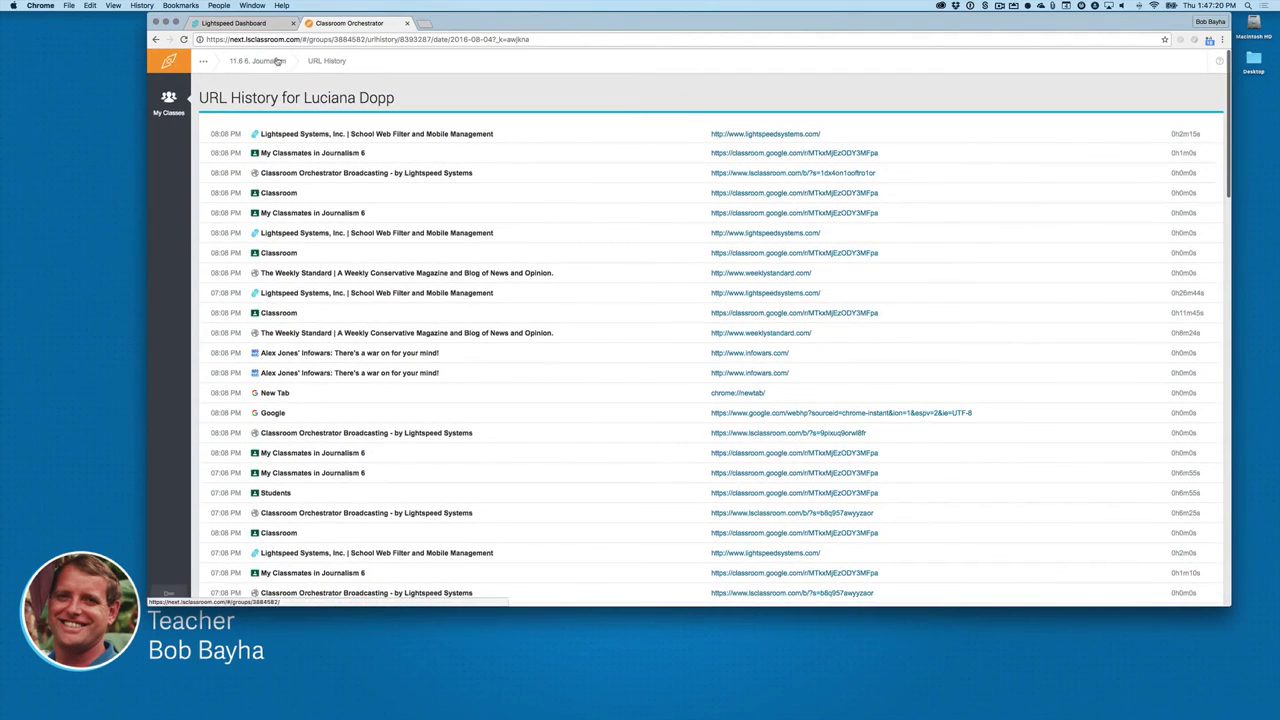
left_click(277, 61)
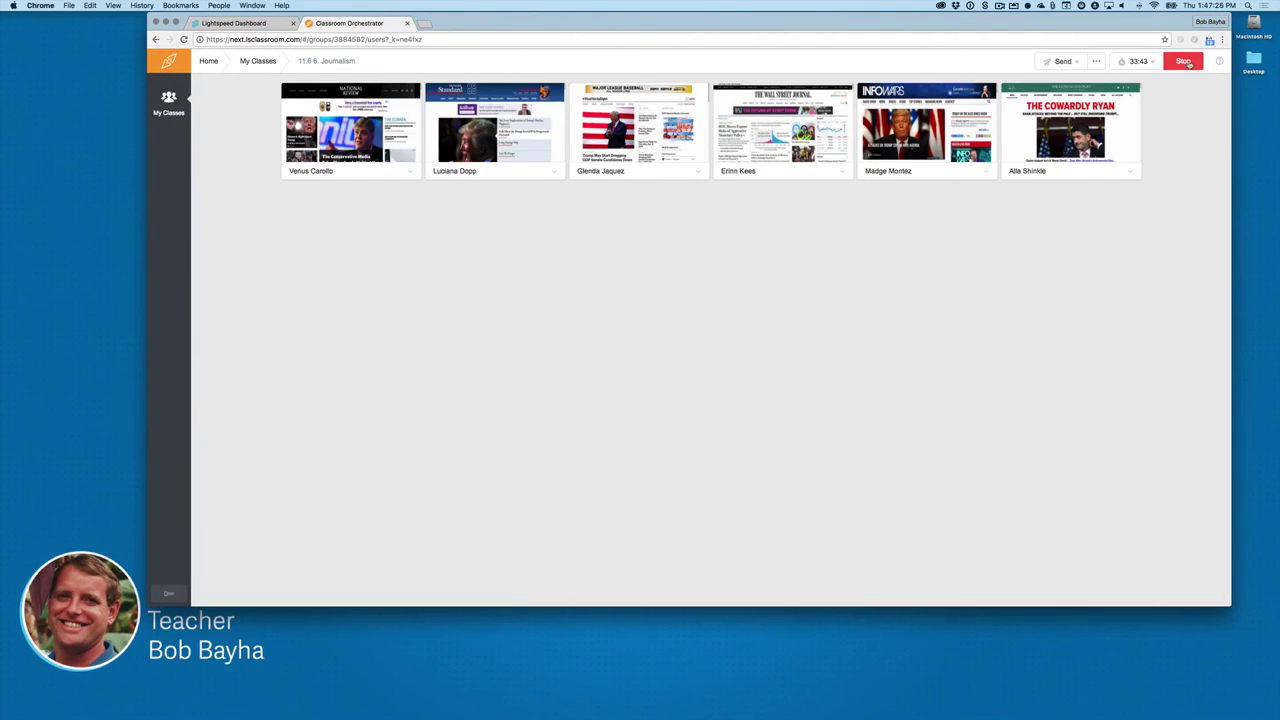
- Stop the Journalism class session and view its usage statistics on the Dashboard Reports page
left_click(1186, 62)
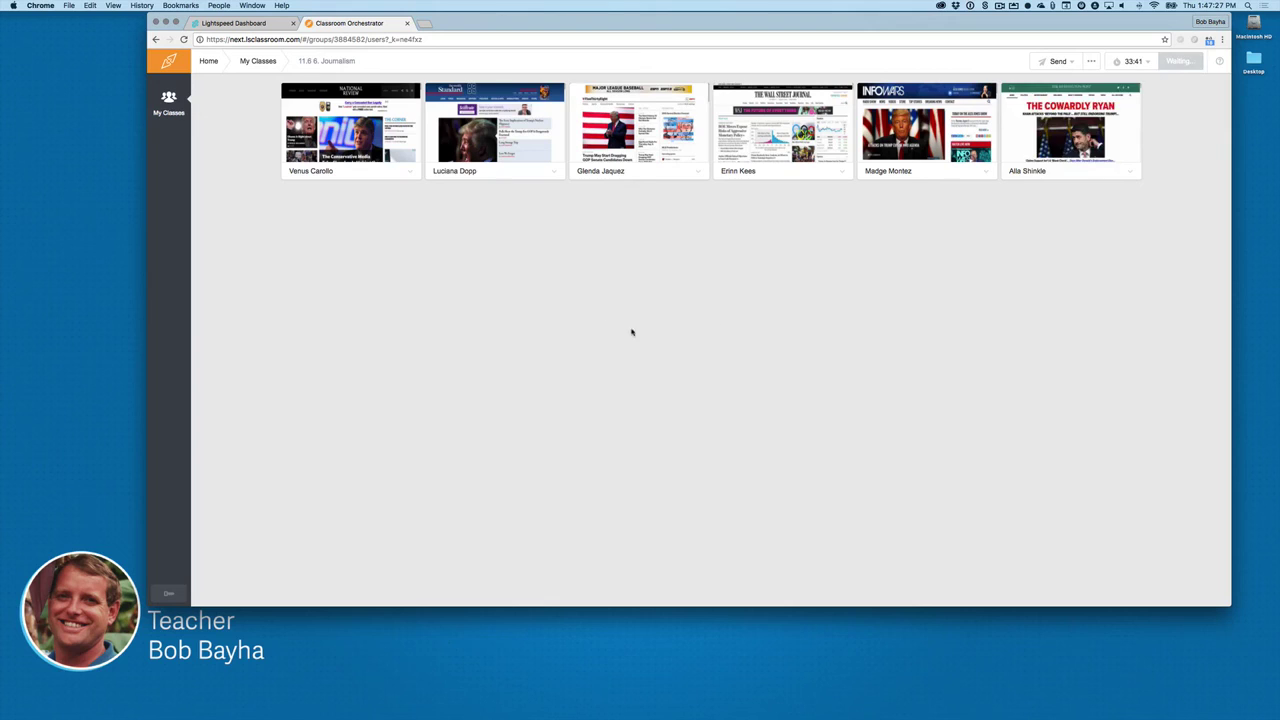
left_click(263, 22)
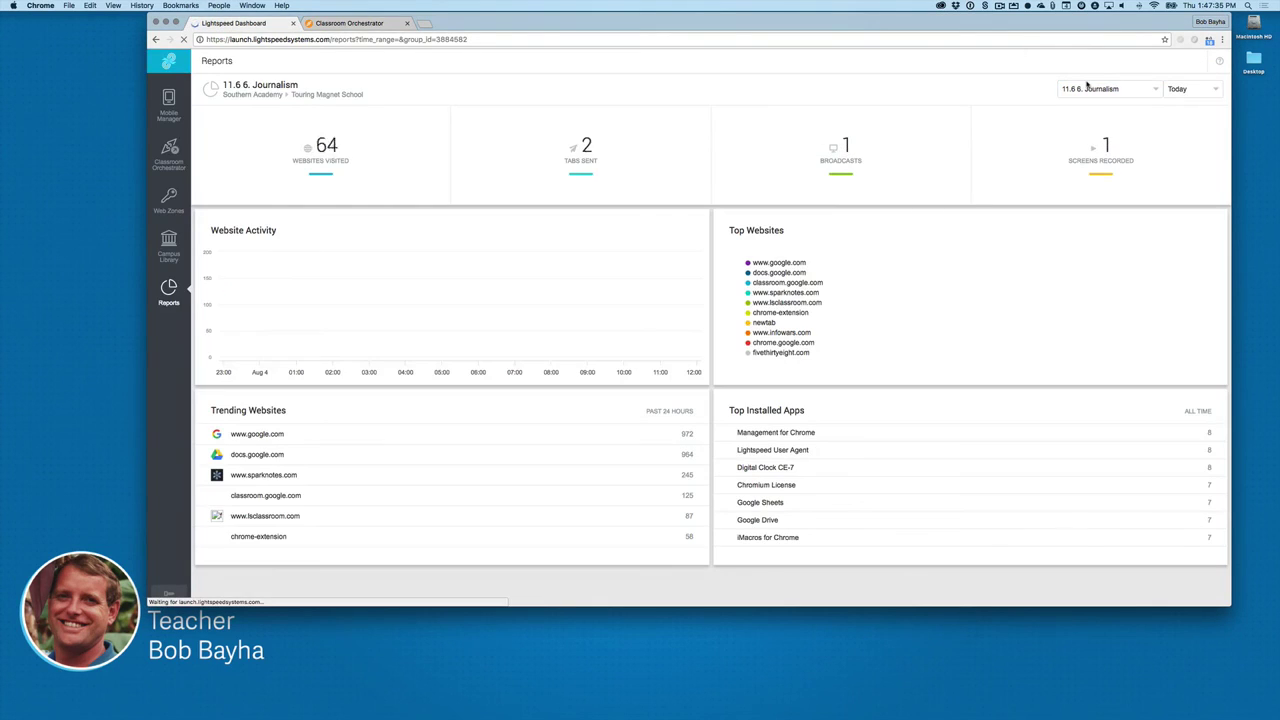